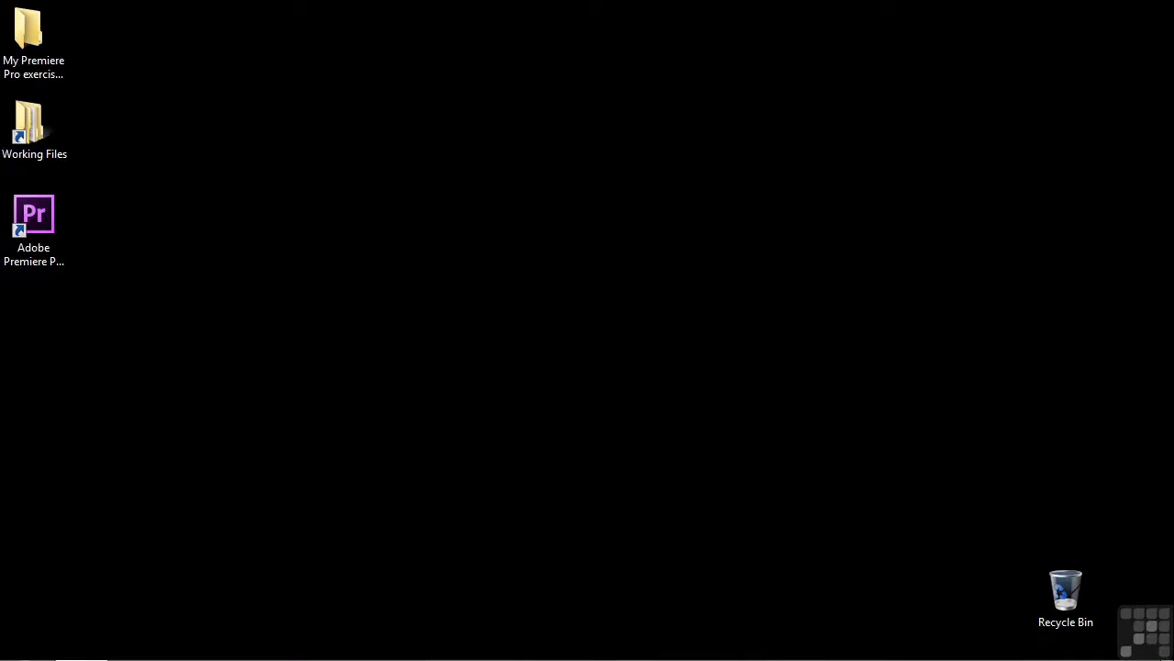
Open 0702-wide tight.prproj from the Working Files projects folder in Premiere Pro.
double_click(35, 124)
double_click(436, 322)
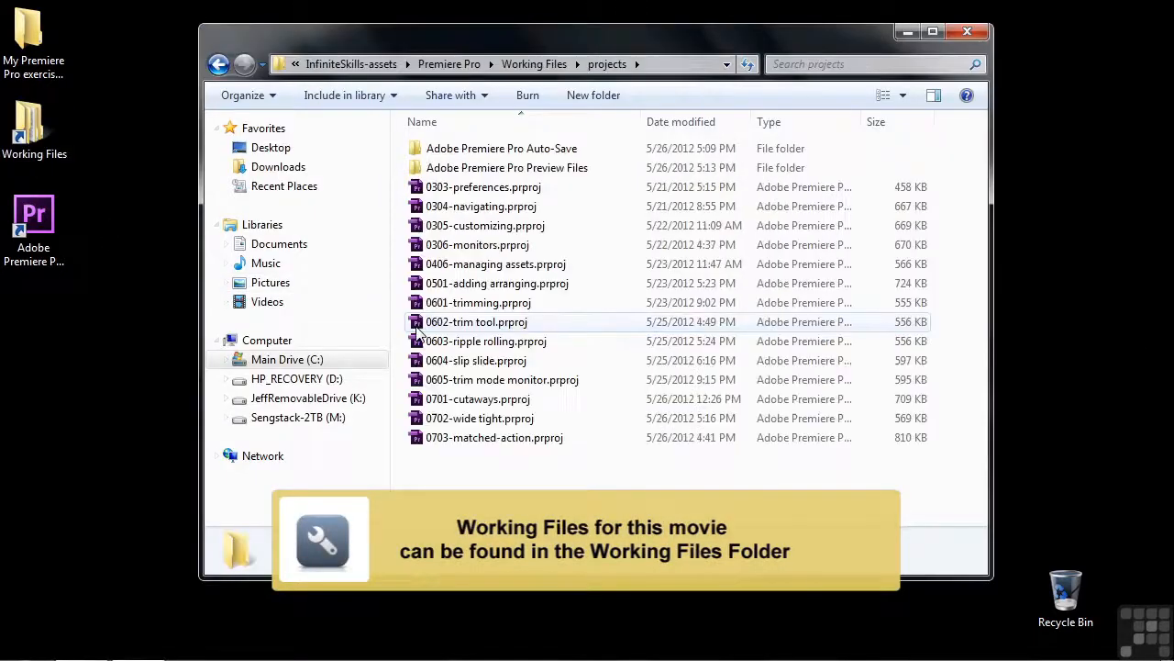
click(427, 420)
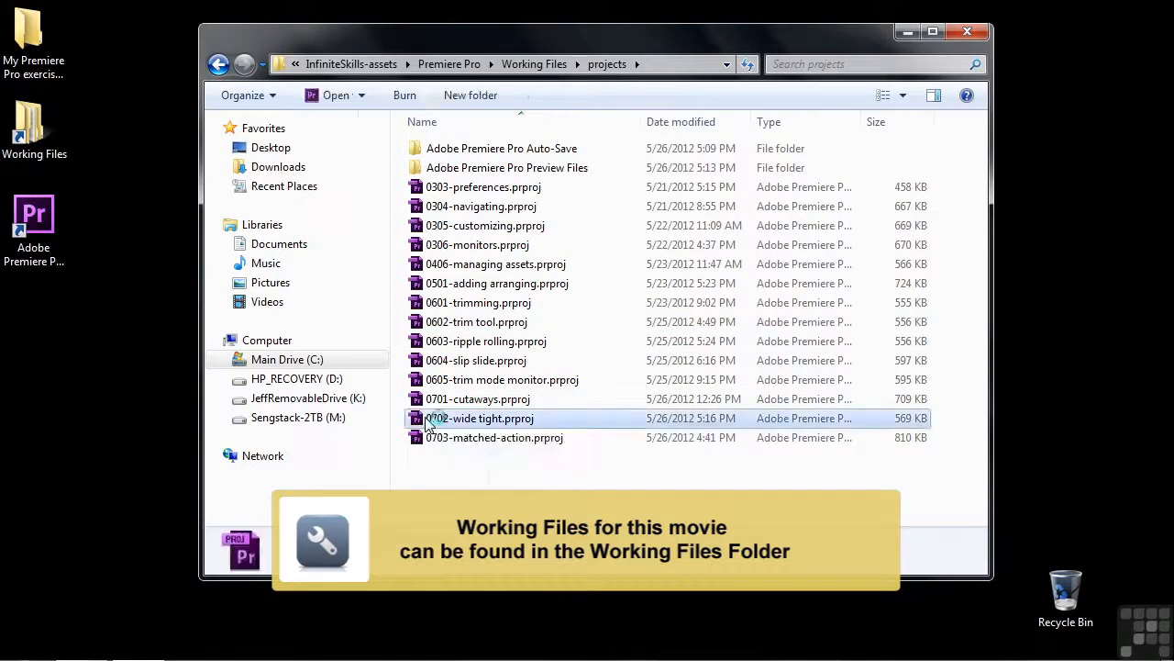
double_click(426, 421)
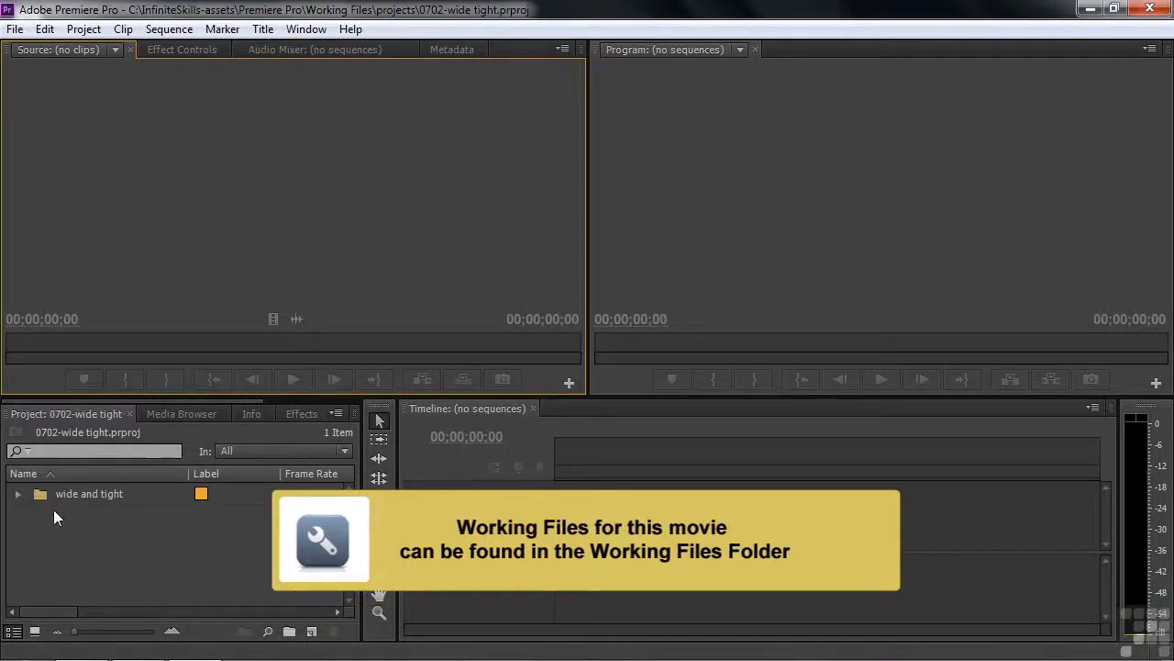
Open the wide and tight folder as a bin in Icon View and browse its ten clip thumbnails.
click(17, 494)
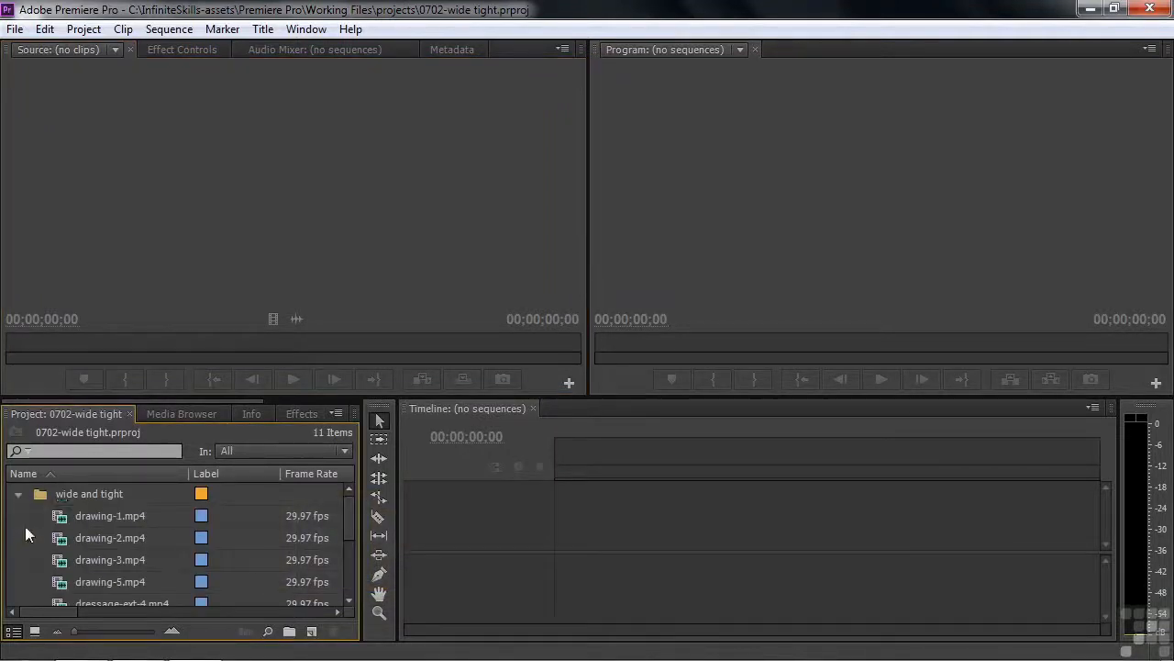
click(35, 632)
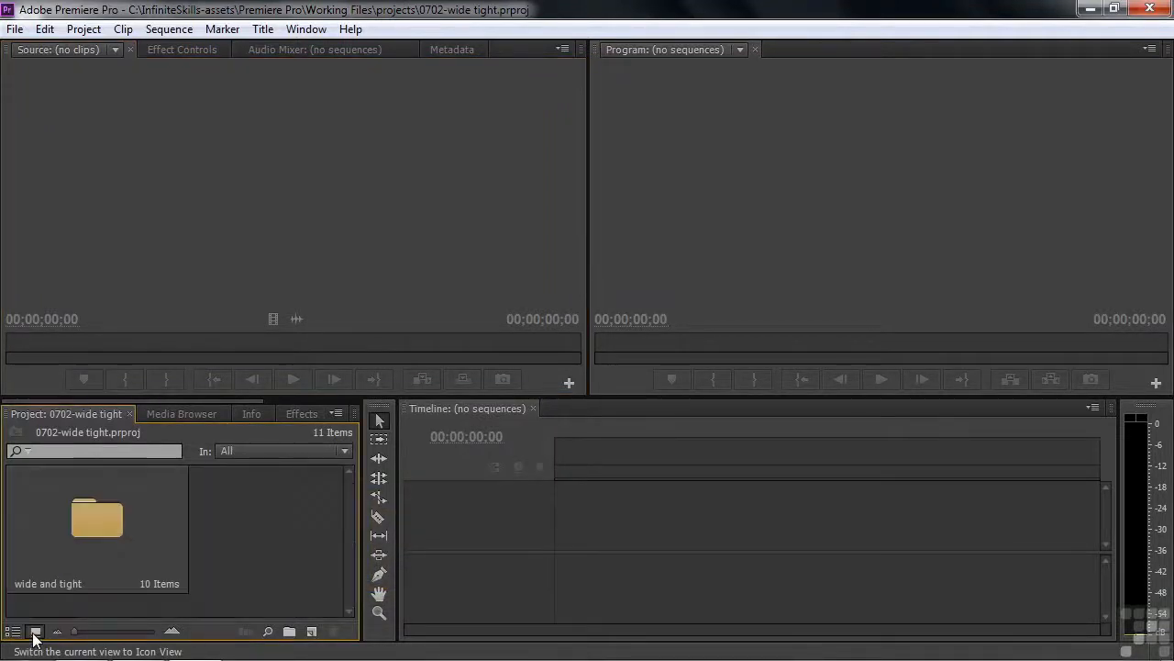
double_click(104, 523)
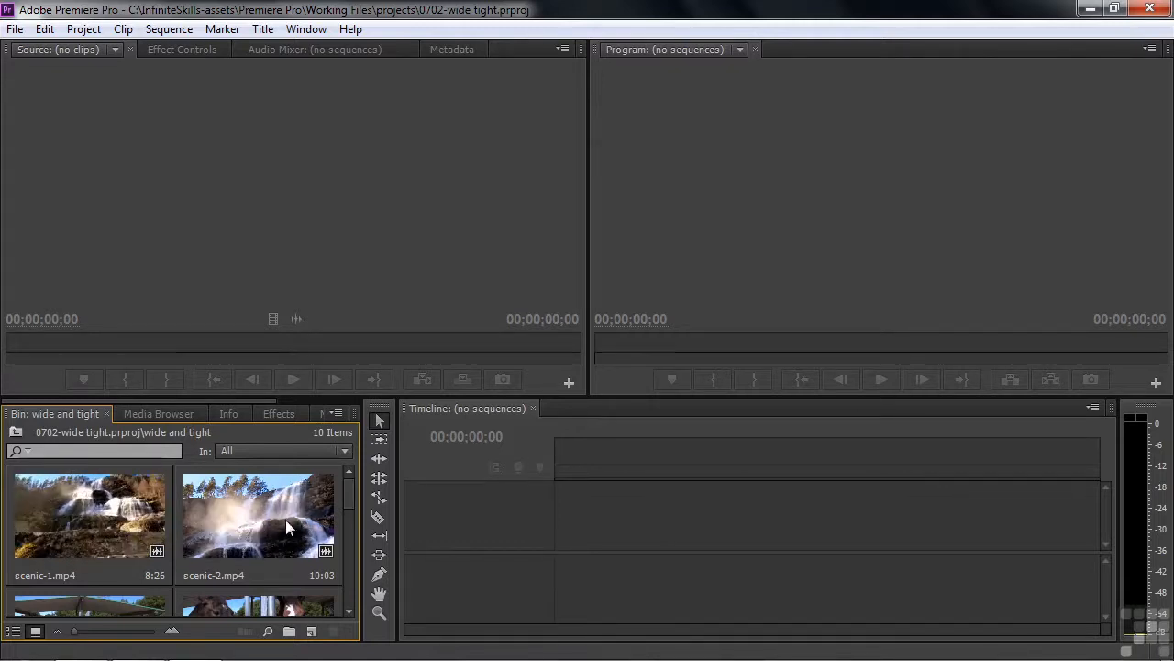
drag(344, 490, 349, 518)
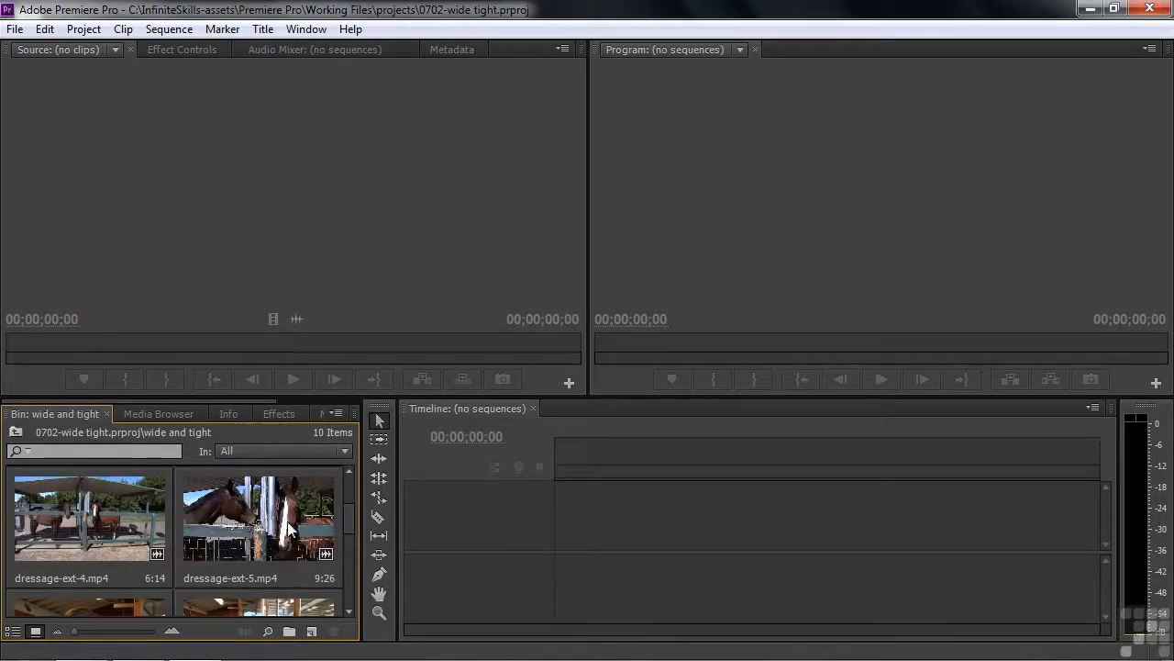
drag(342, 515, 346, 543)
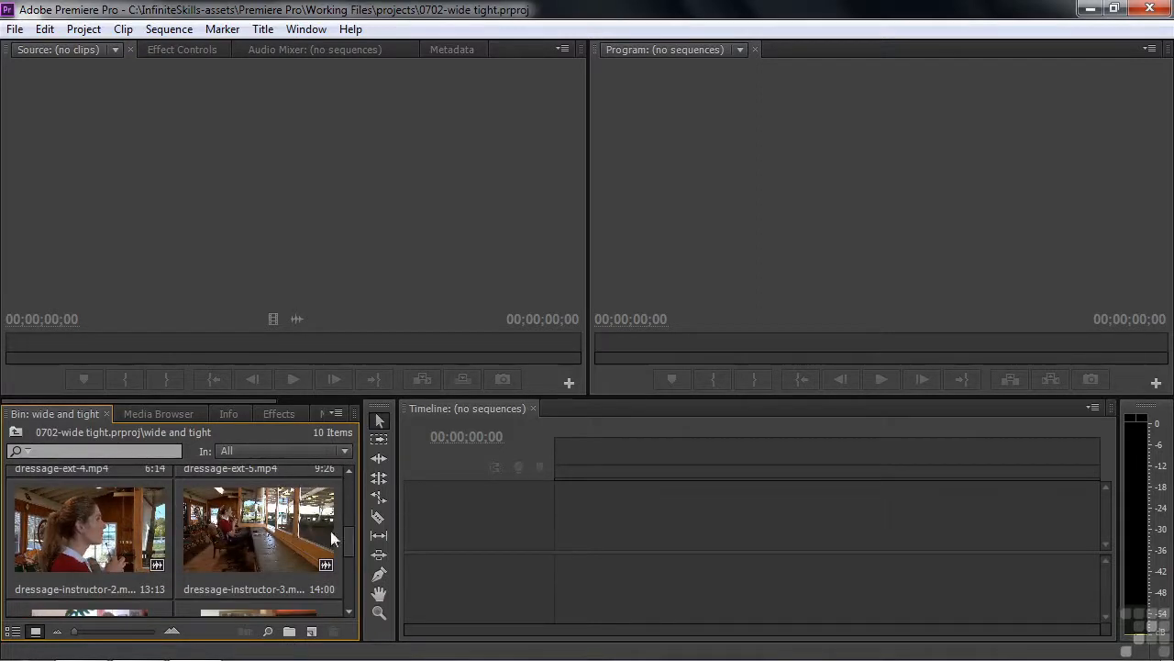
drag(348, 538, 349, 560)
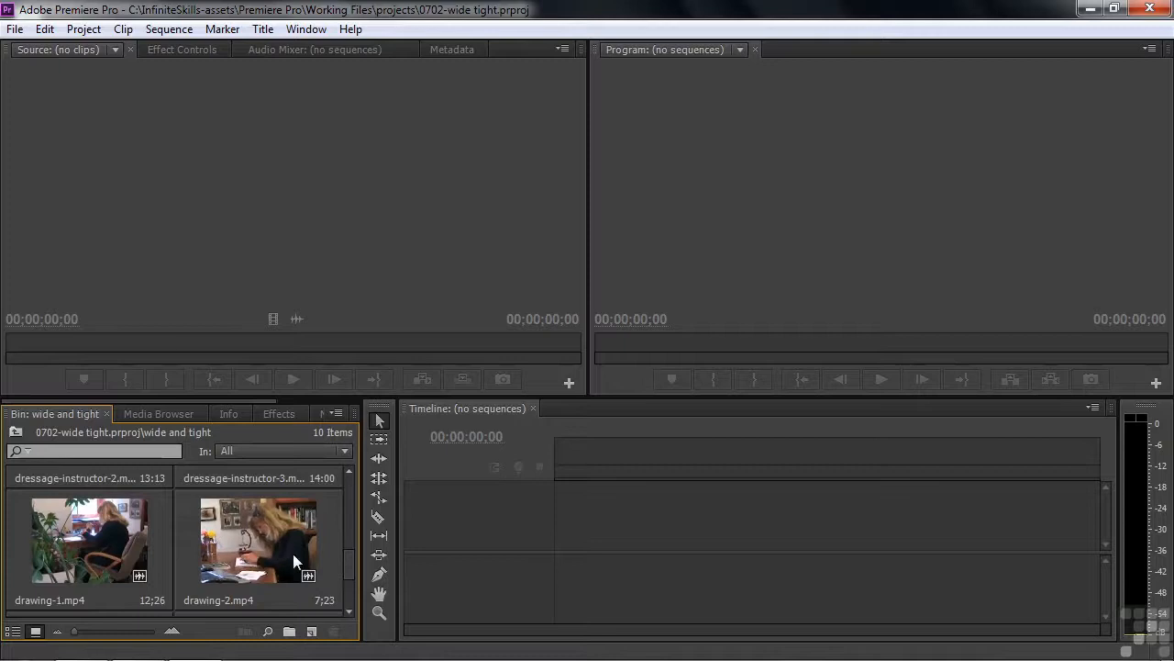
scroll(349, 571, down, 1)
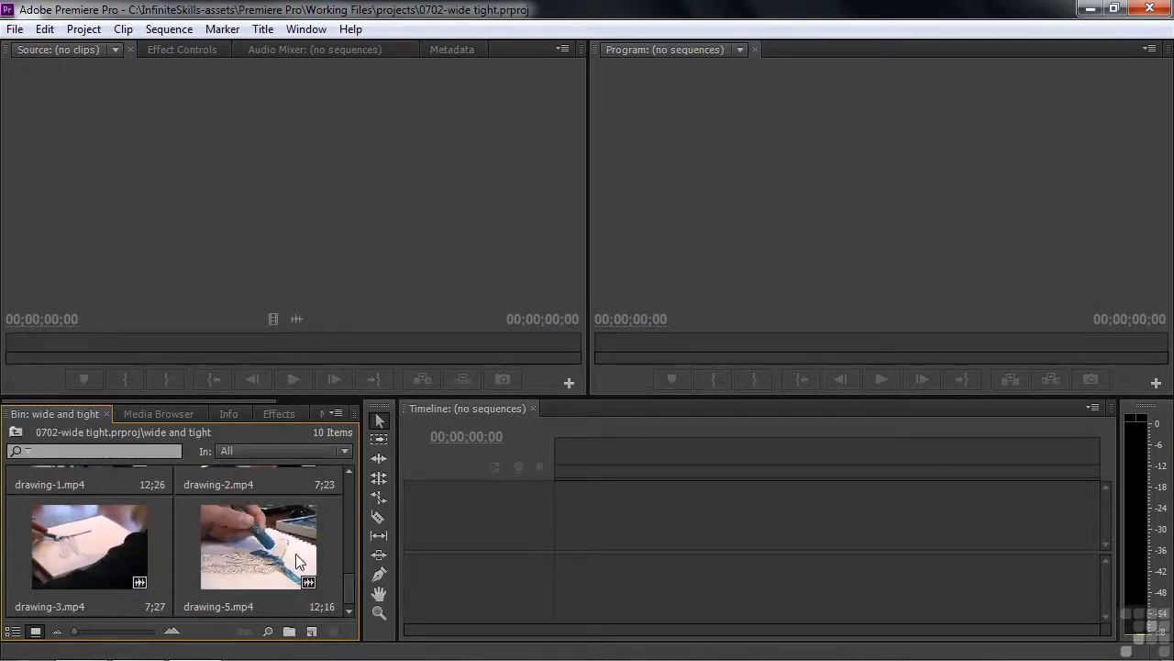
scroll(349, 591, up, 1)
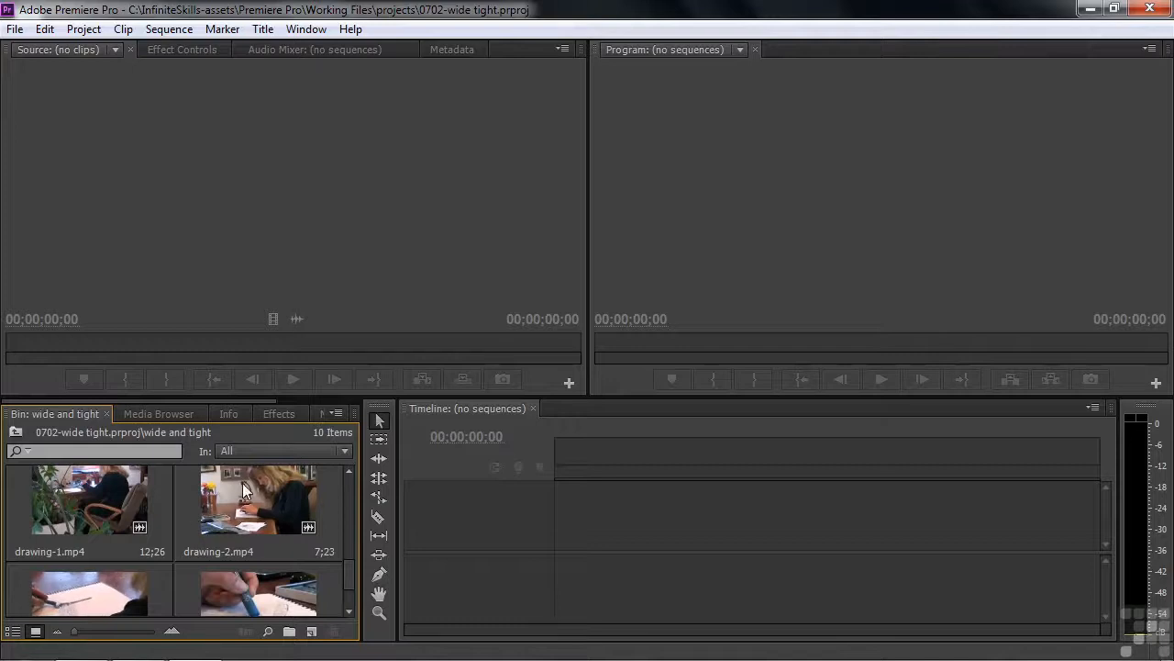
scroll(350, 574, down, 1)
scroll(345, 592, up, 1)
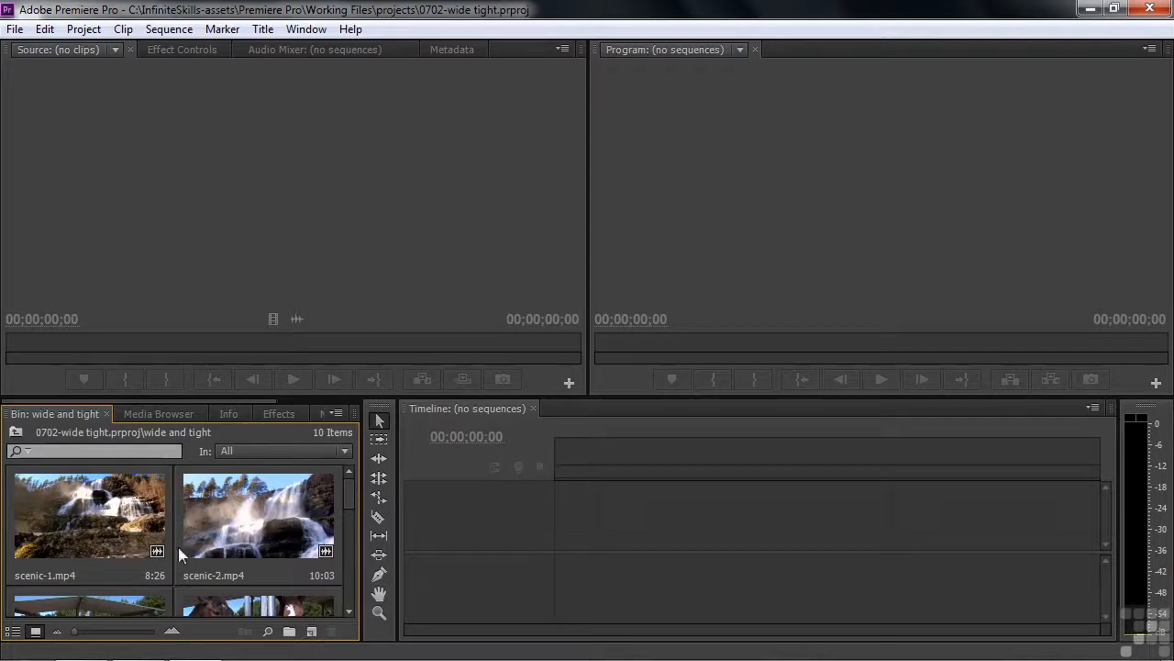
Make a new sequence from scenic-1.mp4 and rename it 'Wide tight' in List View.
drag(69, 516, 314, 633)
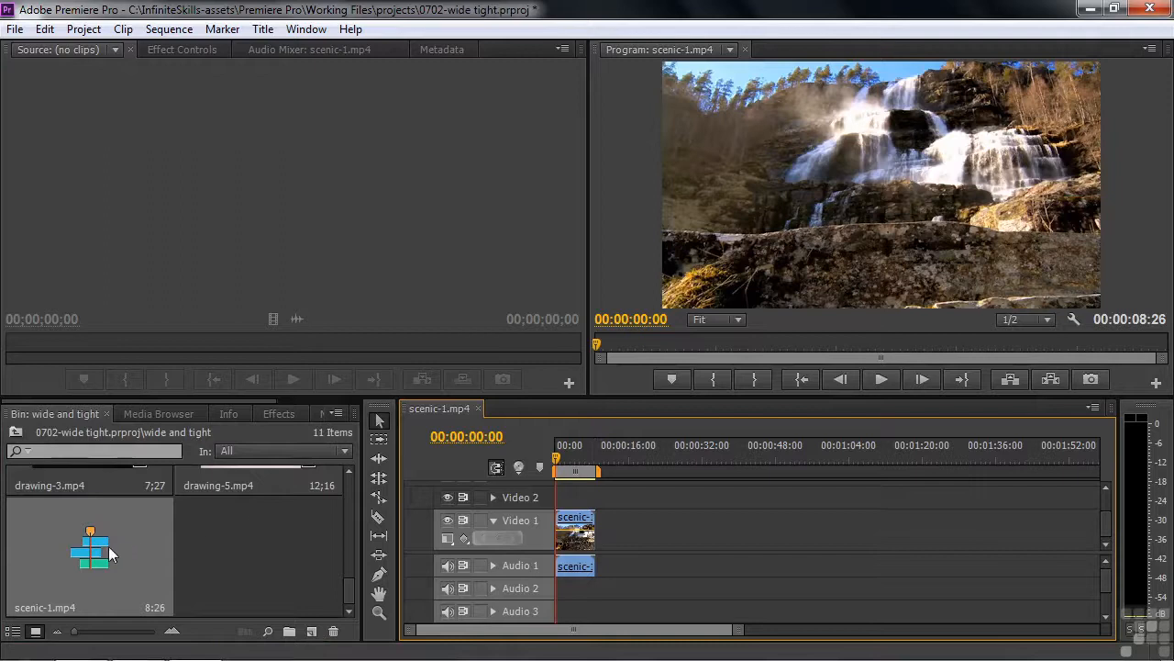
click(14, 630)
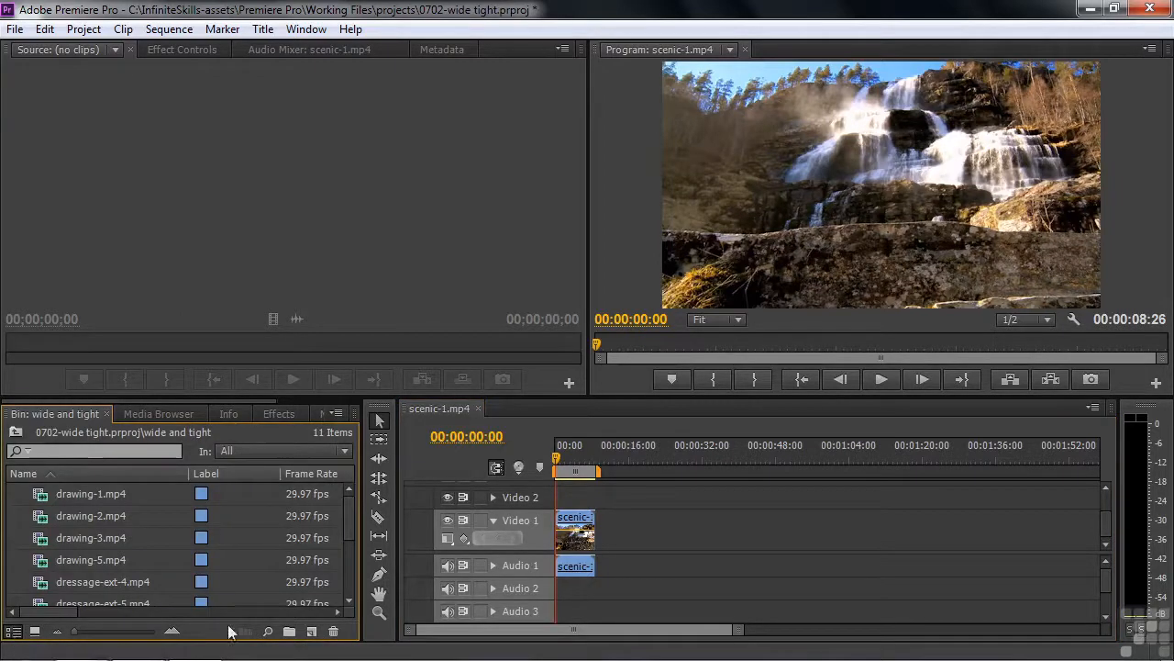
mouse_move(346, 508)
mouse_down()
mouse_move(347, 552)
mouse_move(275, 572)
mouse_up()
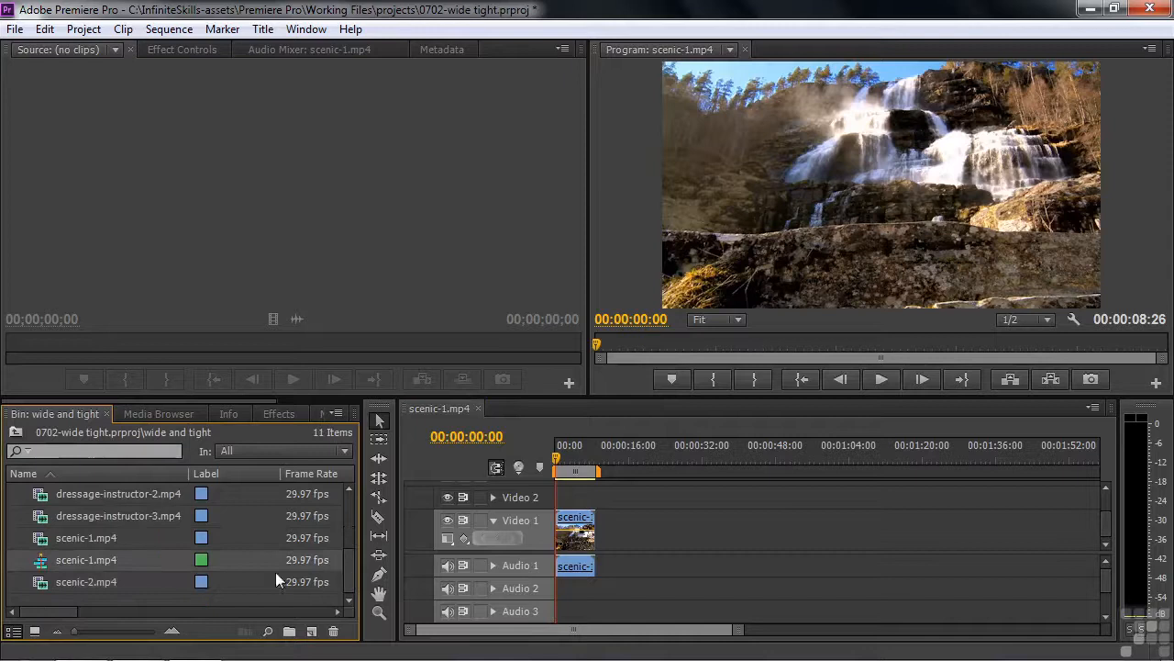
double_click(70, 562)
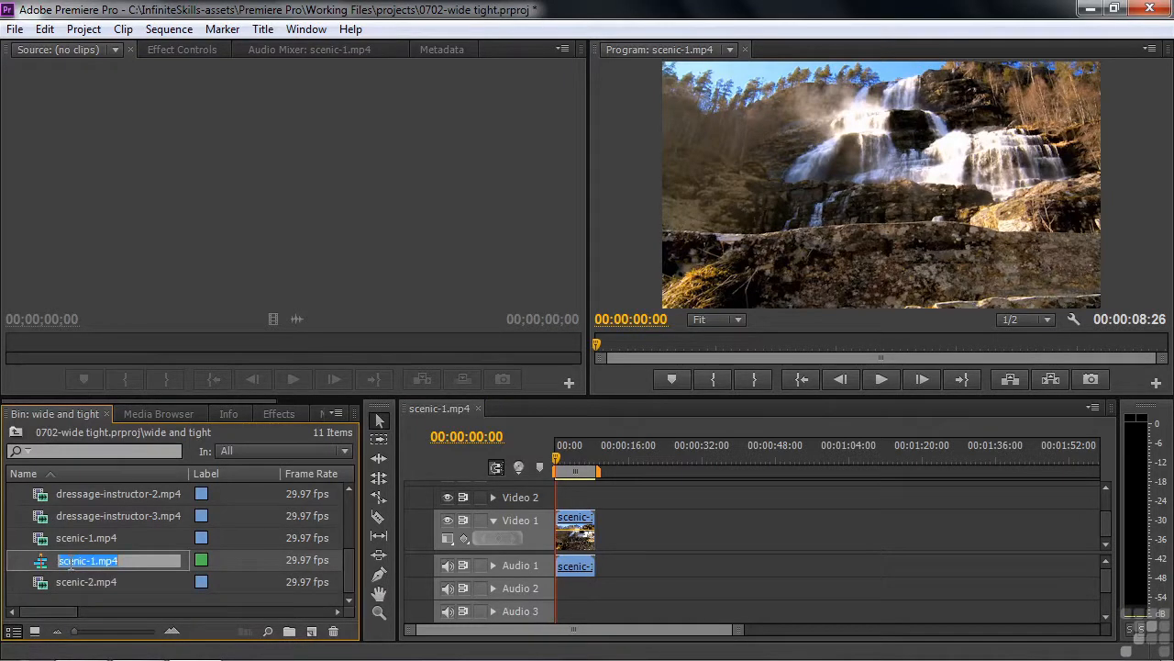
text(Wide tight)
key(Tab)
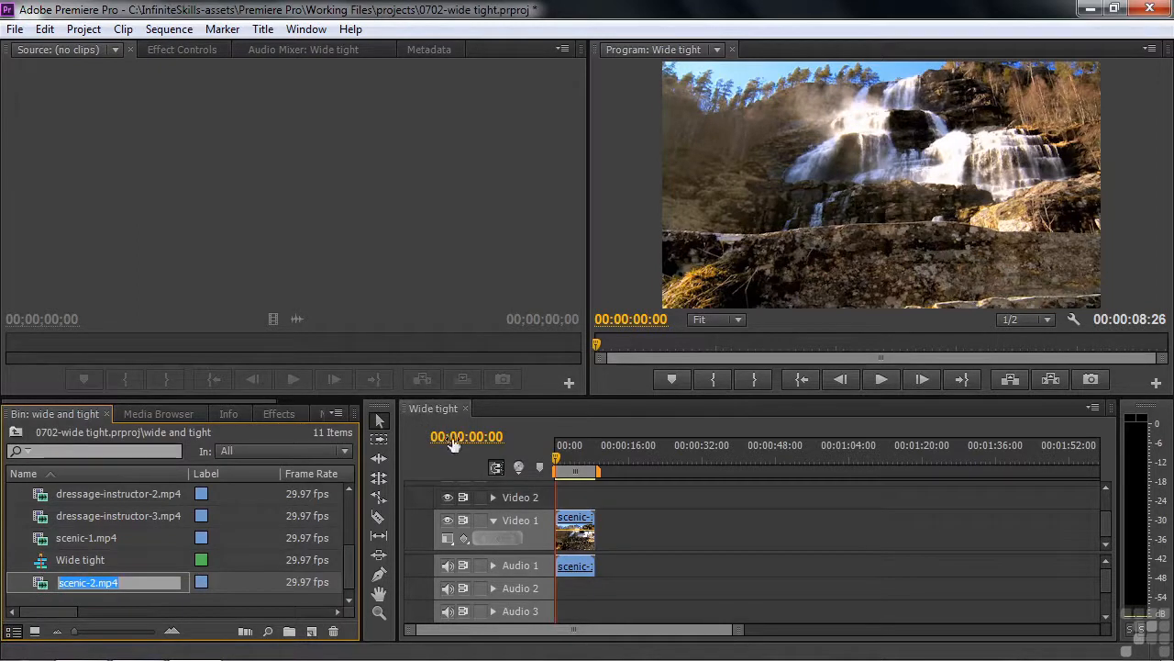
drag(557, 459, 566, 461)
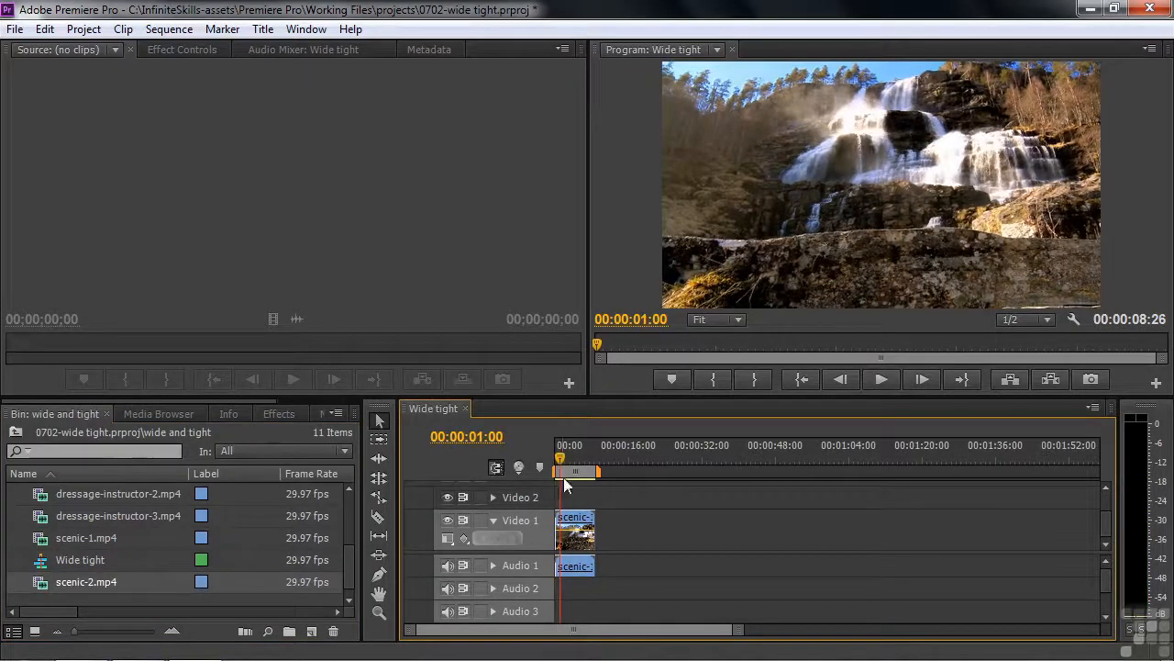
key(space)
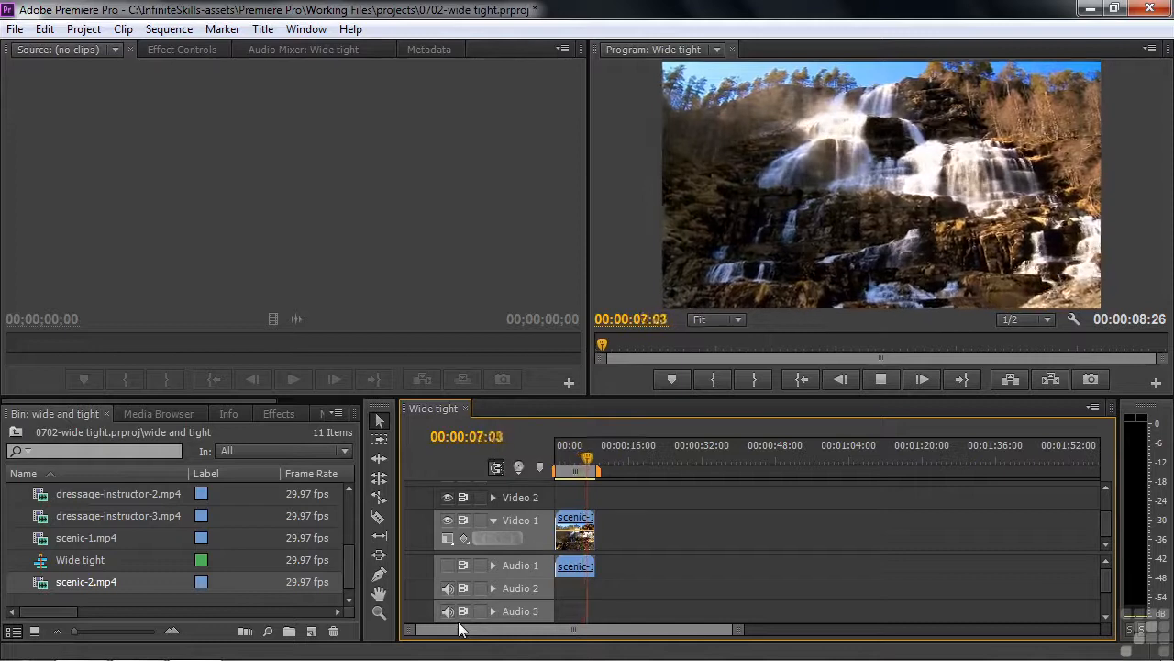
key(space)
mouse_move(556, 466)
mouse_down()
mouse_move(598, 466)
mouse_move(571, 470)
mouse_up()
key(End)
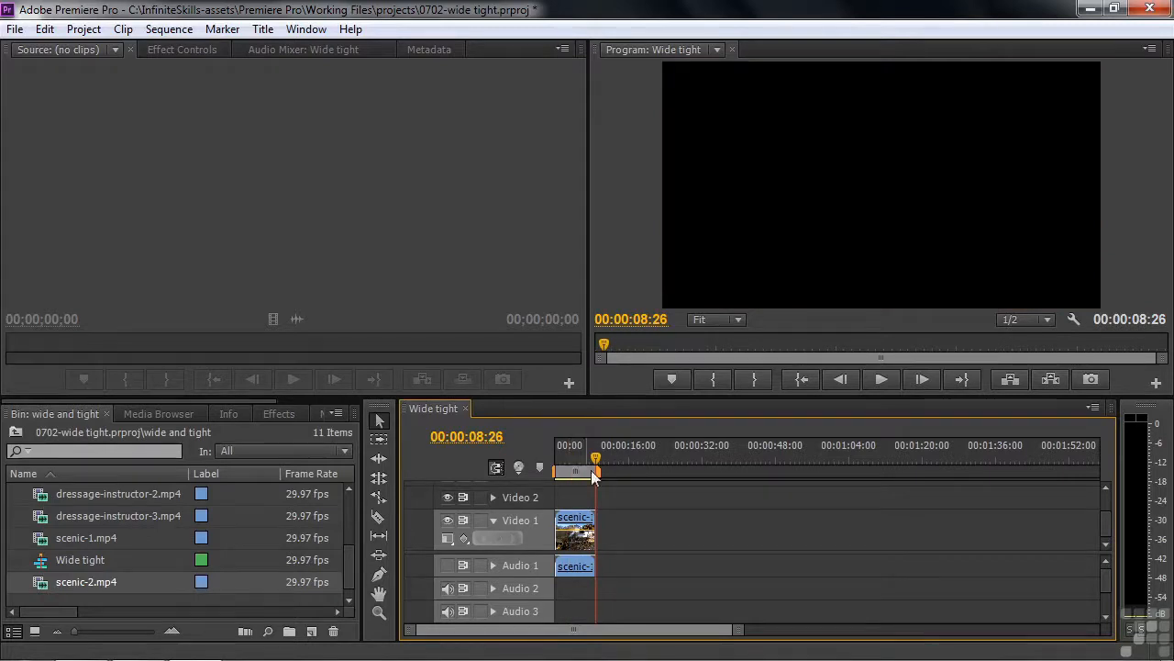
mouse_move(597, 464)
mouse_down()
mouse_move(553, 478)
mouse_move(590, 480)
mouse_up()
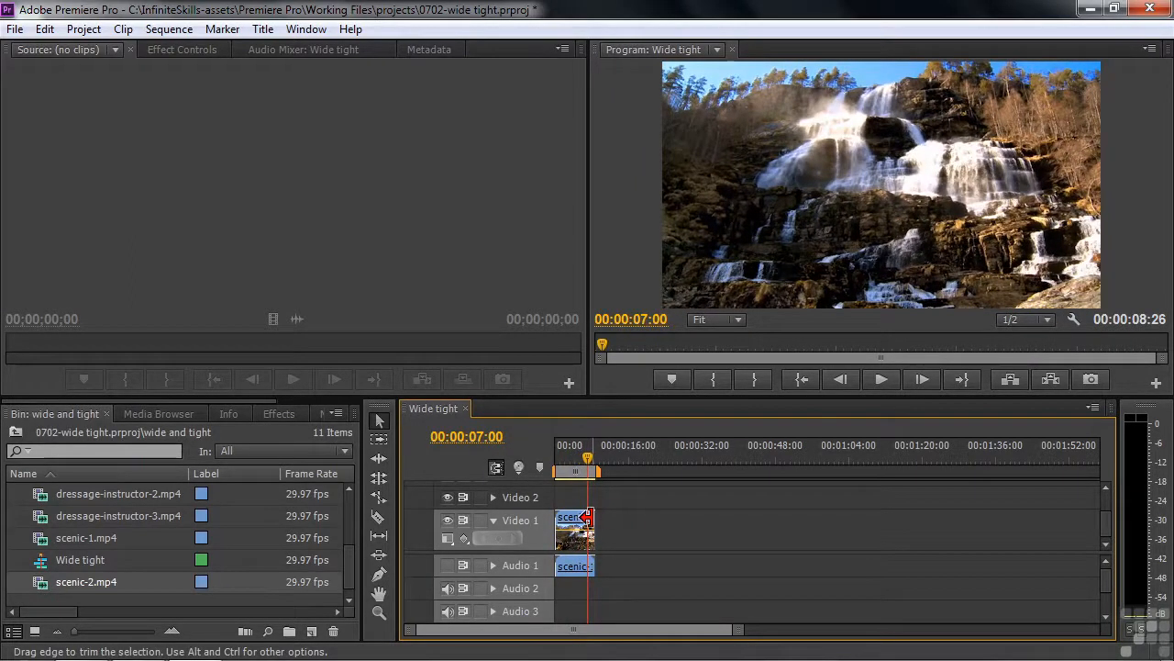
mouse_move(350, 564)
mouse_down()
mouse_move(356, 516)
mouse_move(347, 574)
mouse_up()
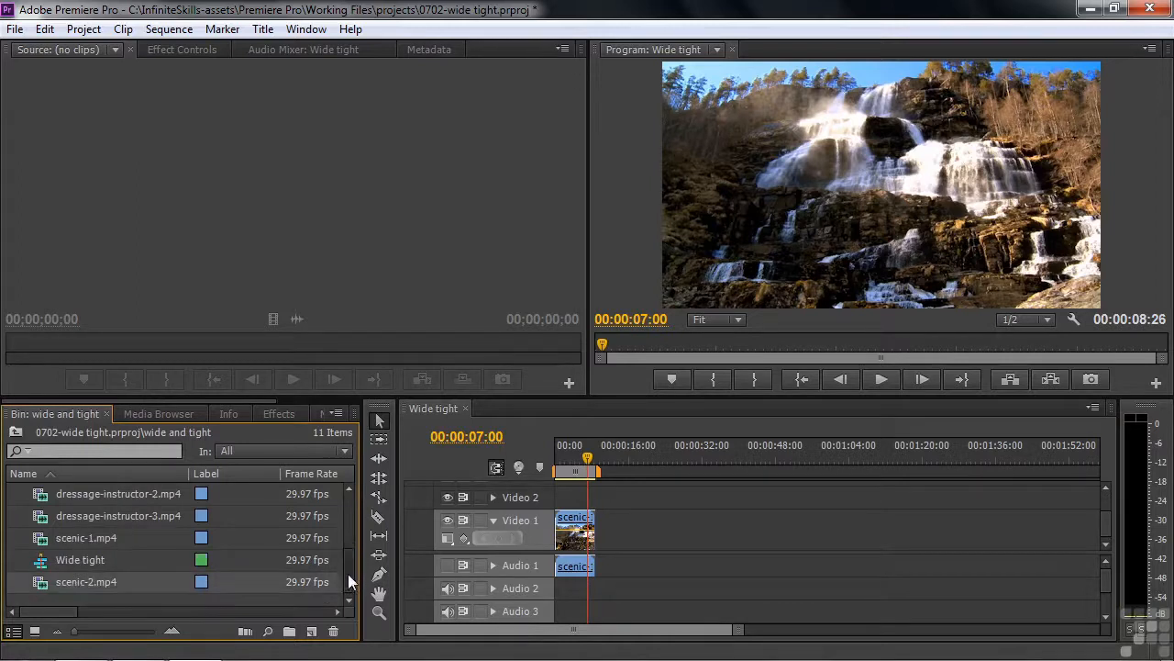
Load the 00:00:10:03 scenic-2.mp4 waterfall close-up in the Source monitor and preview it.
double_click(42, 584)
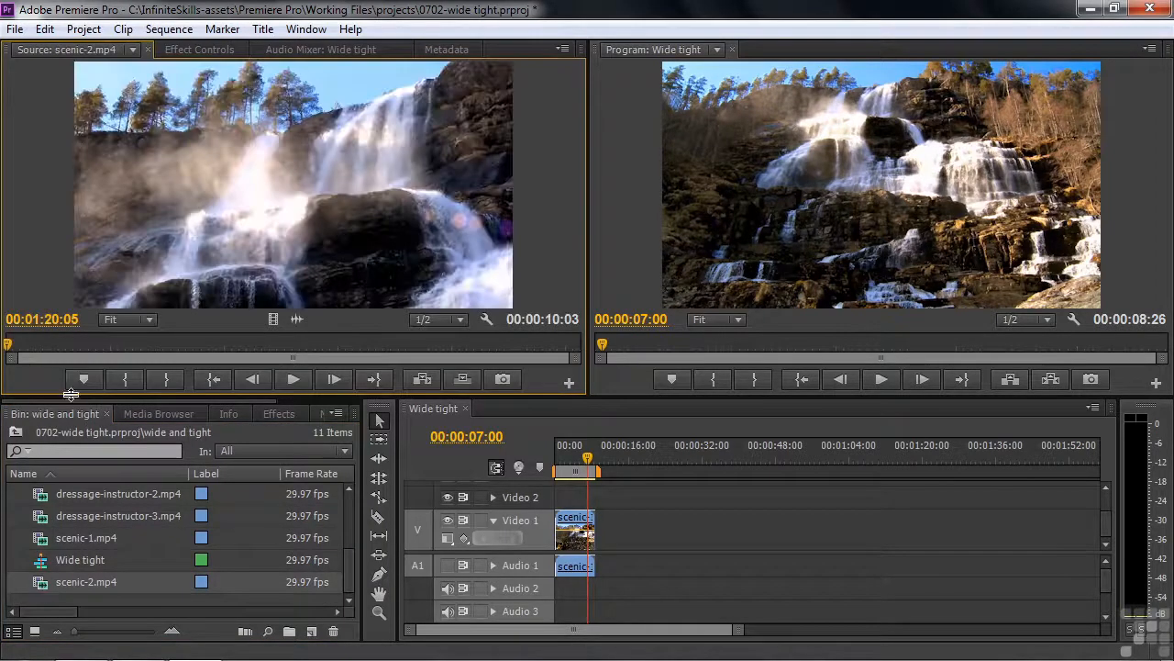
drag(10, 344, 28, 348)
click(297, 383)
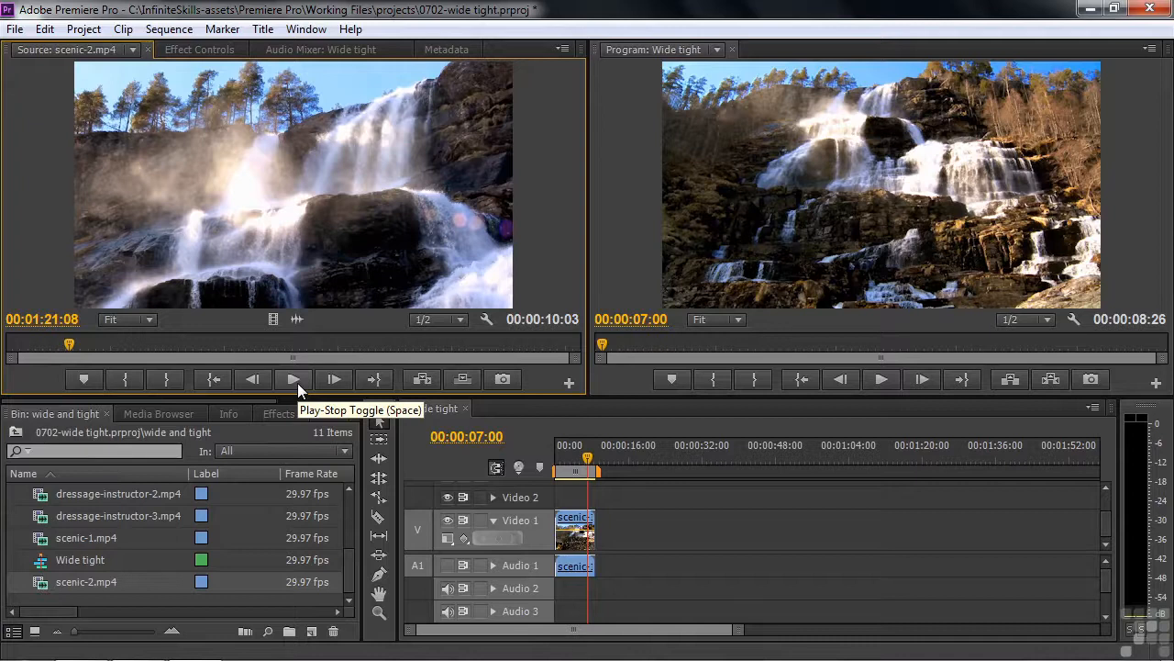
click(298, 383)
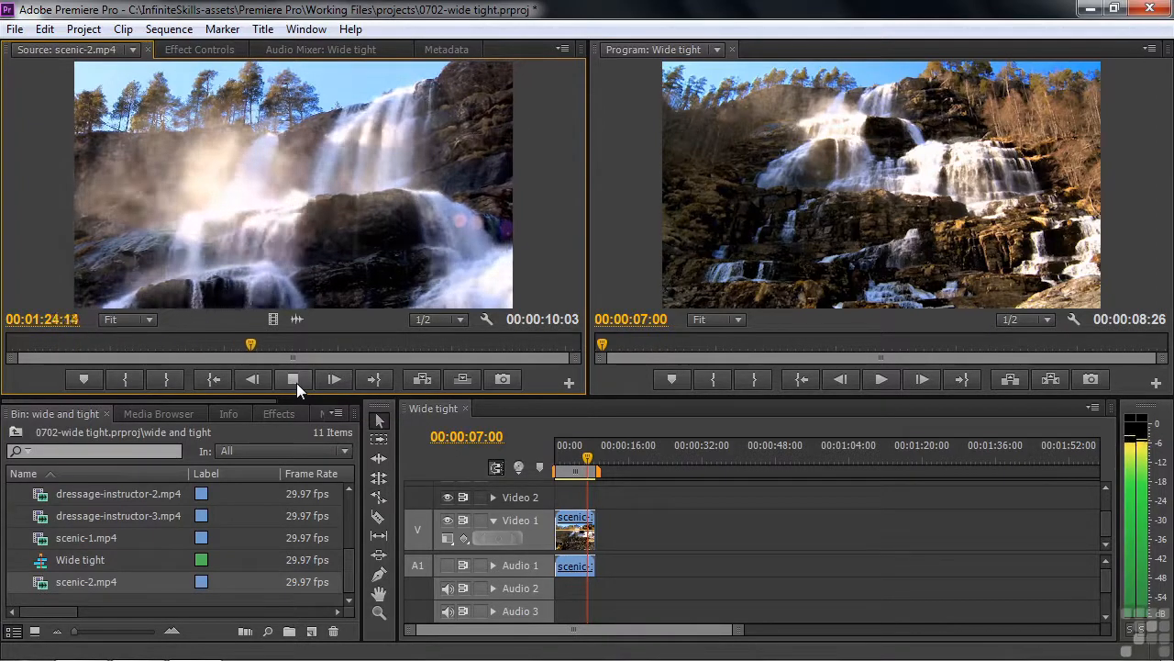
click(297, 383)
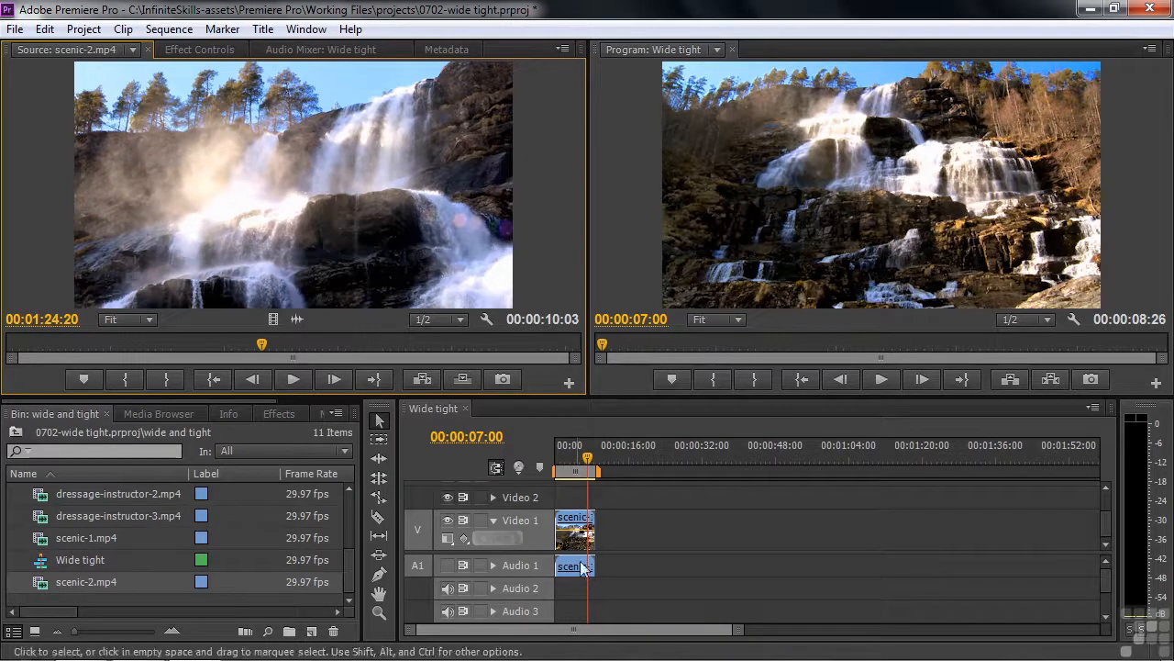
drag(590, 460, 591, 464)
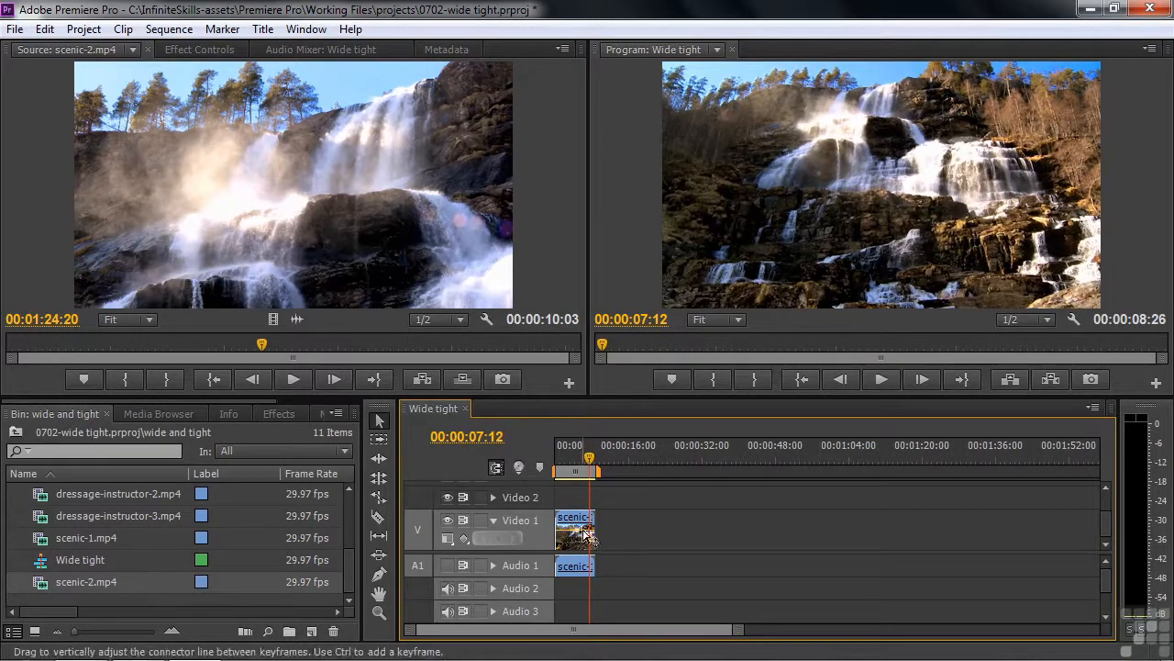
Place scenic-2 after scenic-1 in Wide tight and play back the new cut.
drag(294, 203, 591, 542)
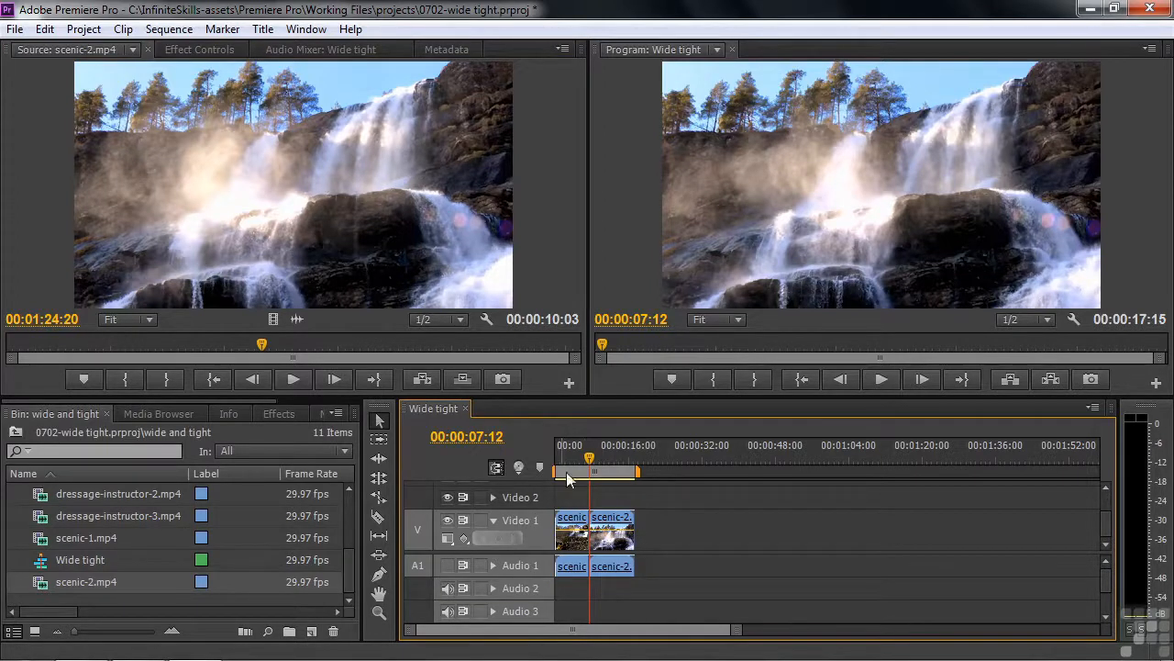
drag(595, 459, 583, 464)
key(space)
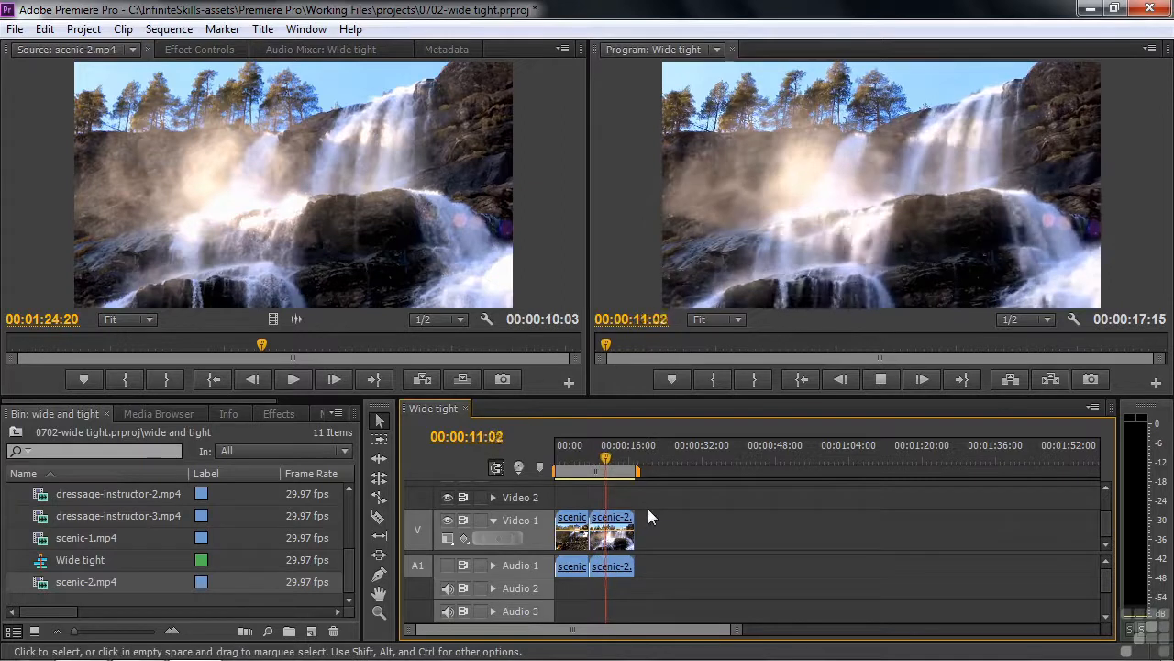
key(space)
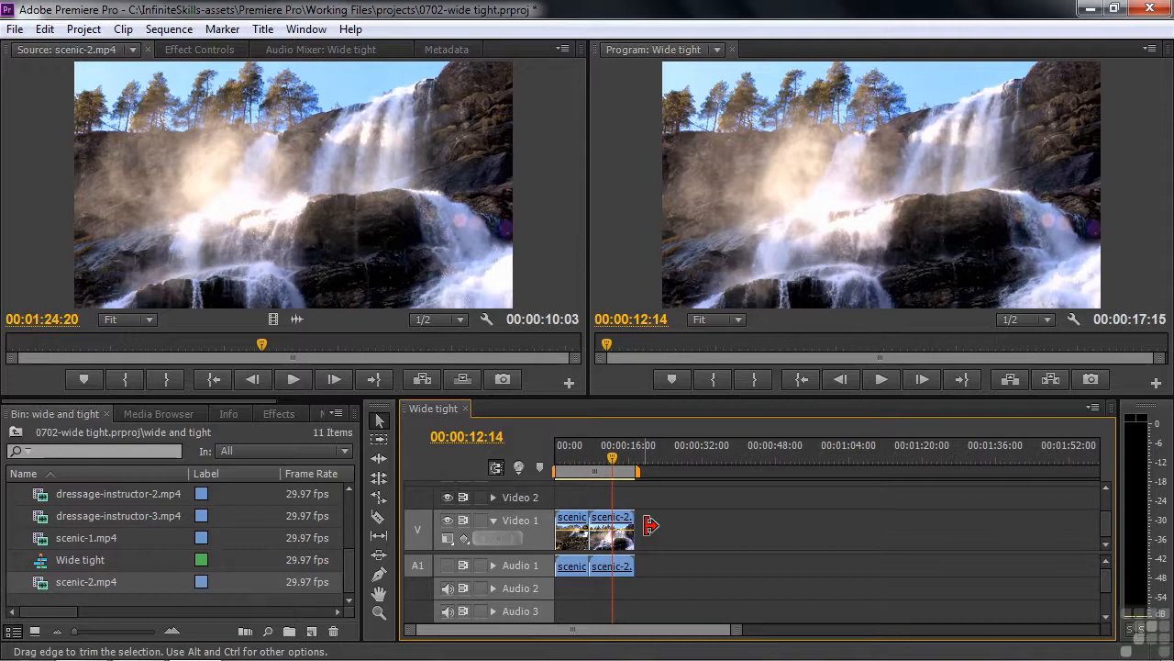
Load dressage-ext-4 and dressage-ext-5 into the Source monitor and display dressage-ext-4.
mouse_move(349, 581)
mouse_down()
mouse_move(352, 543)
mouse_move(363, 570)
mouse_move(362, 555)
mouse_up()
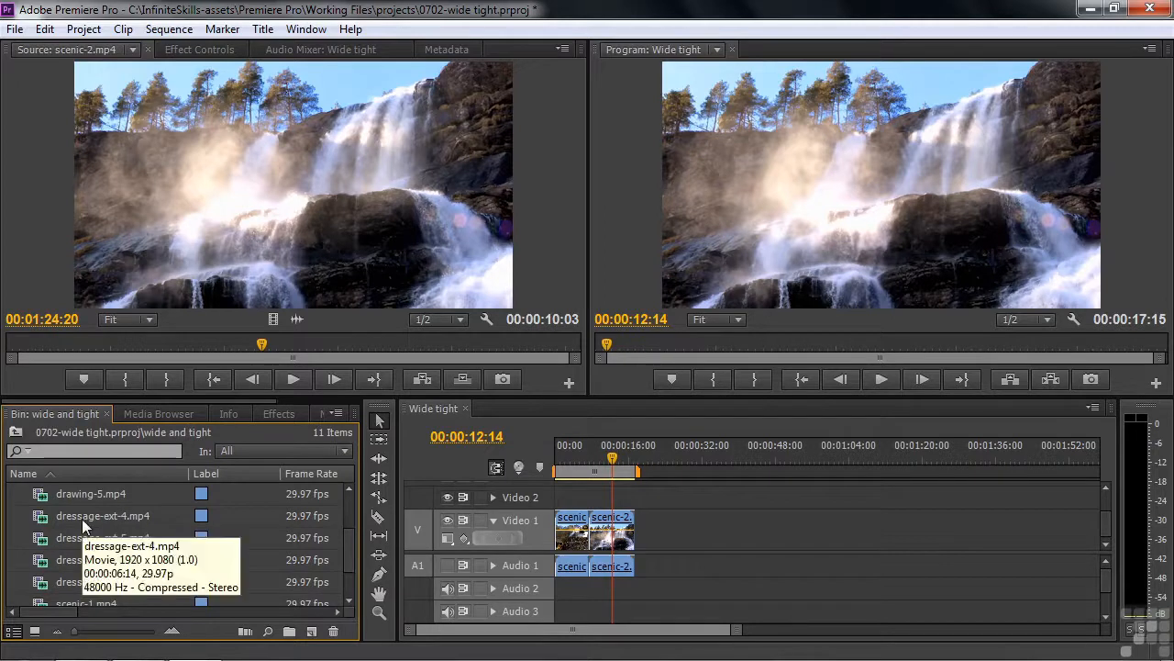
click(46, 517)
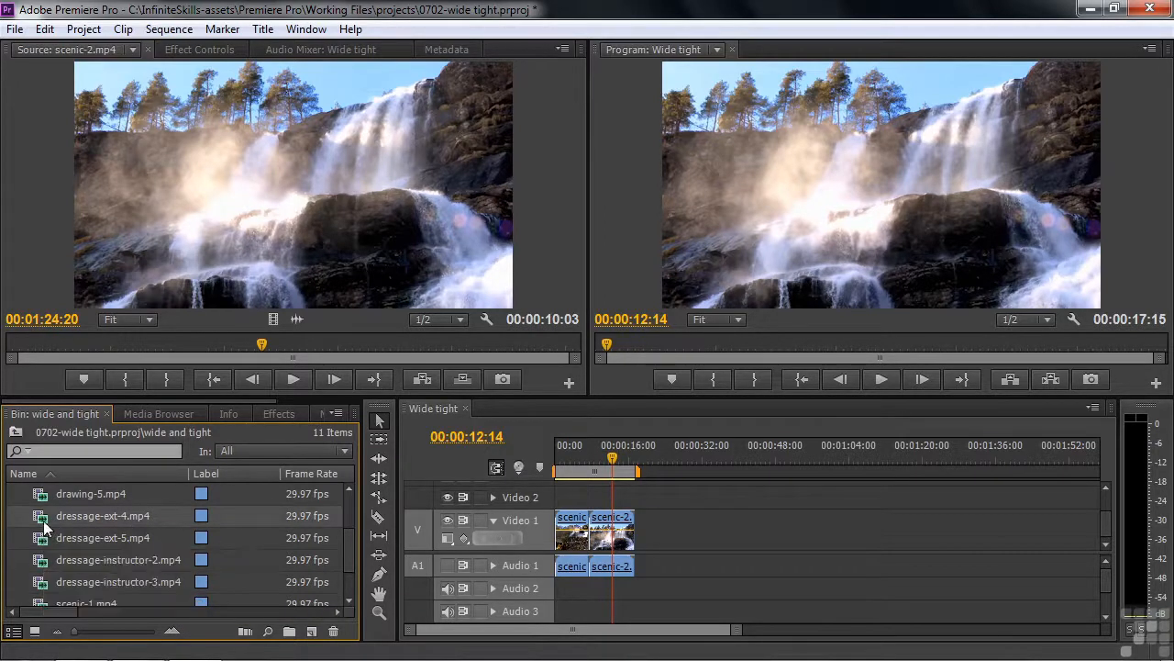
shift+click(39, 543)
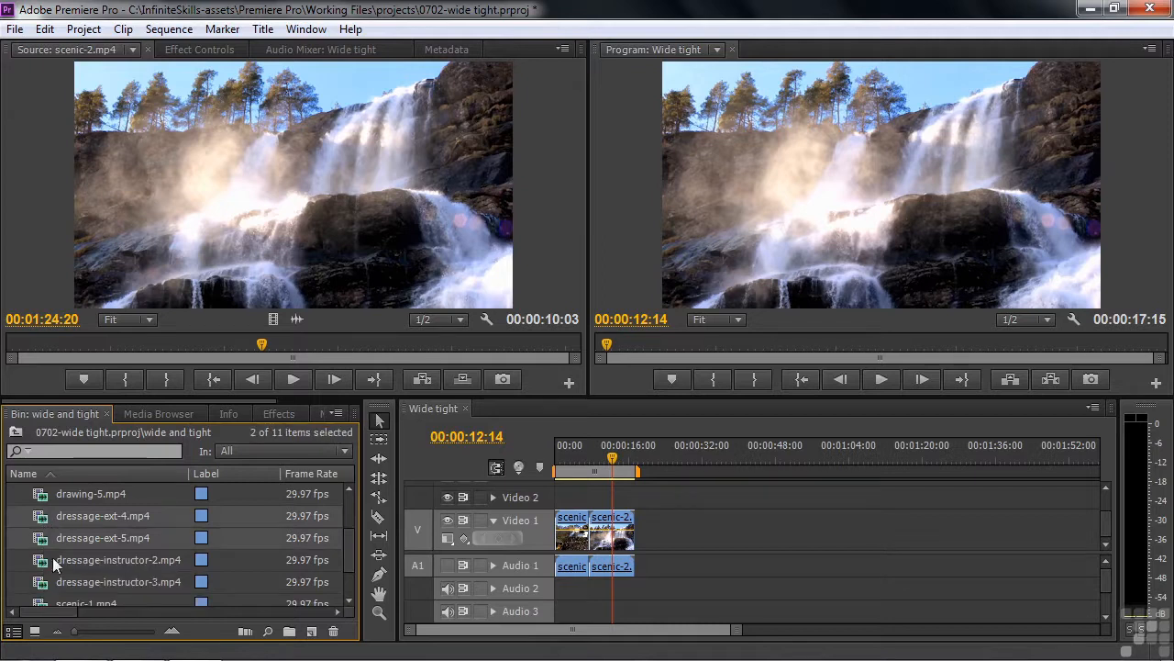
drag(40, 544, 69, 444)
drag(179, 215, 179, 215)
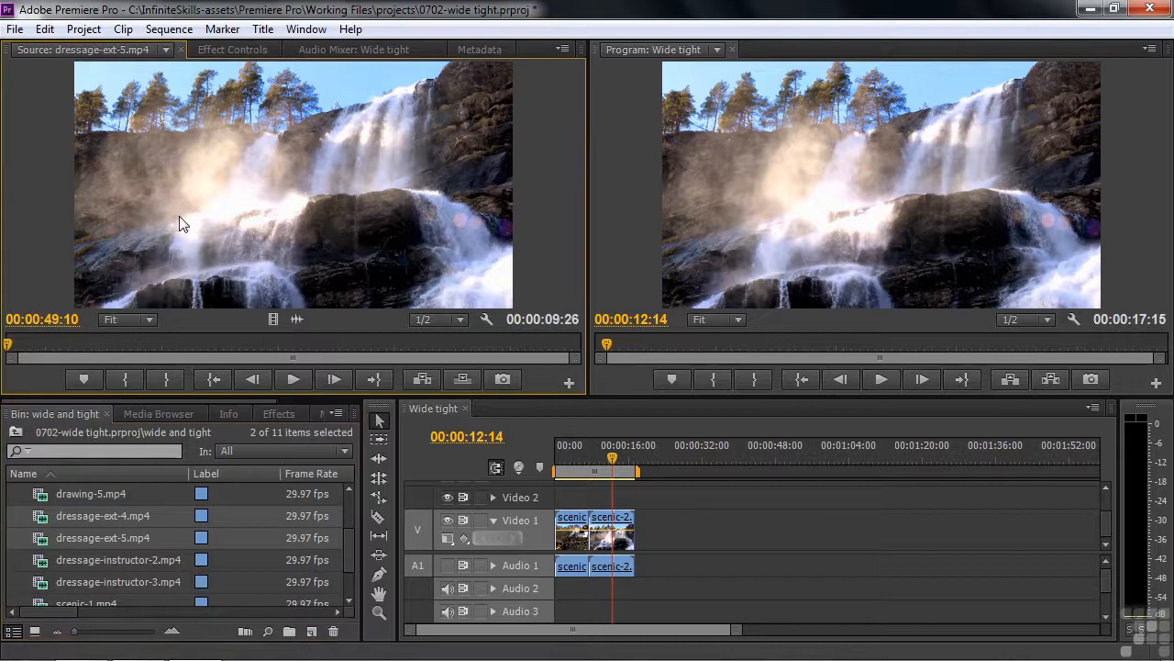
click(166, 49)
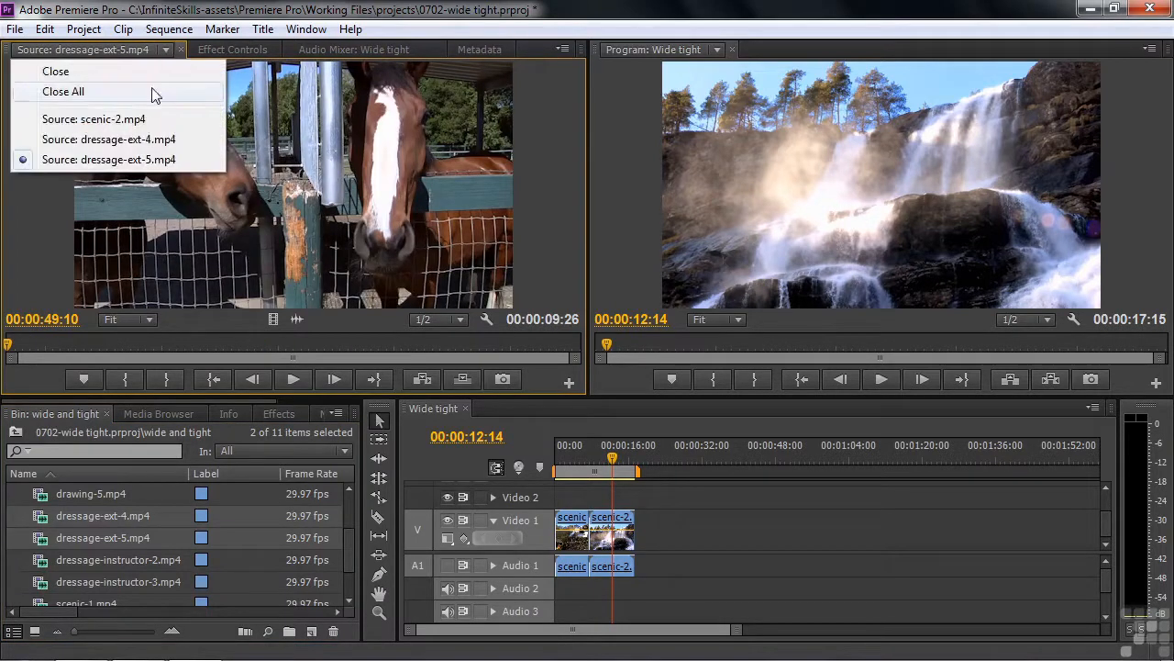
click(131, 142)
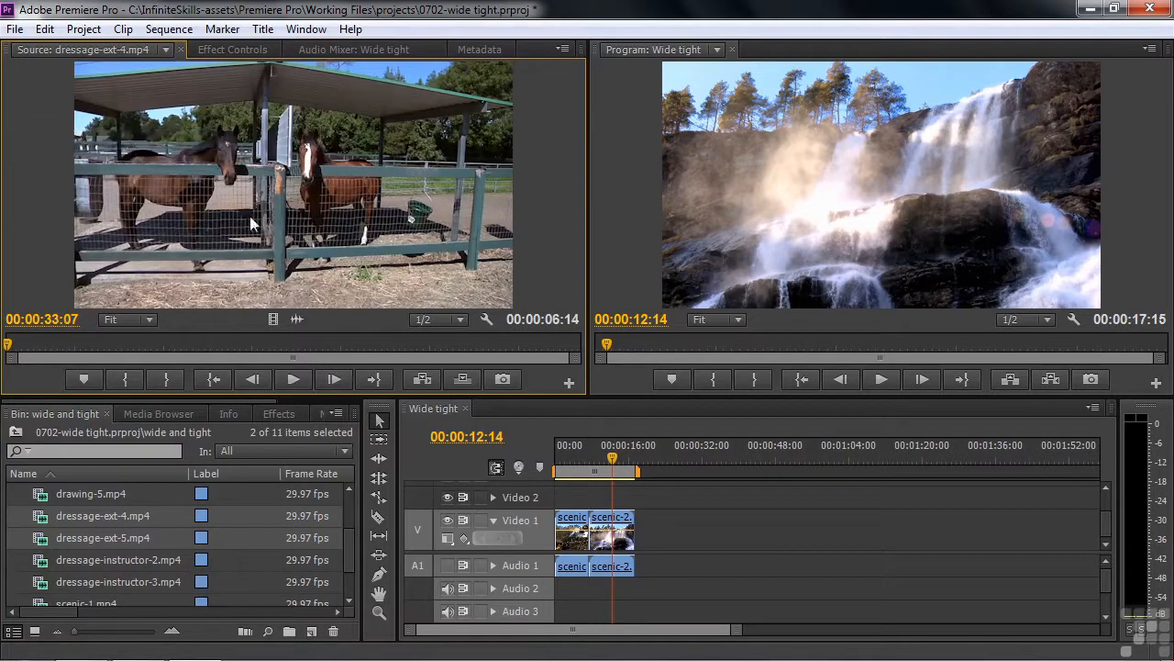
Set an In point at 00:00:35:18 on dressage-ext-4, leaving 00:00:04:03 marked.
mouse_move(24, 356)
mouse_down()
mouse_move(103, 348)
mouse_move(10, 359)
mouse_up()
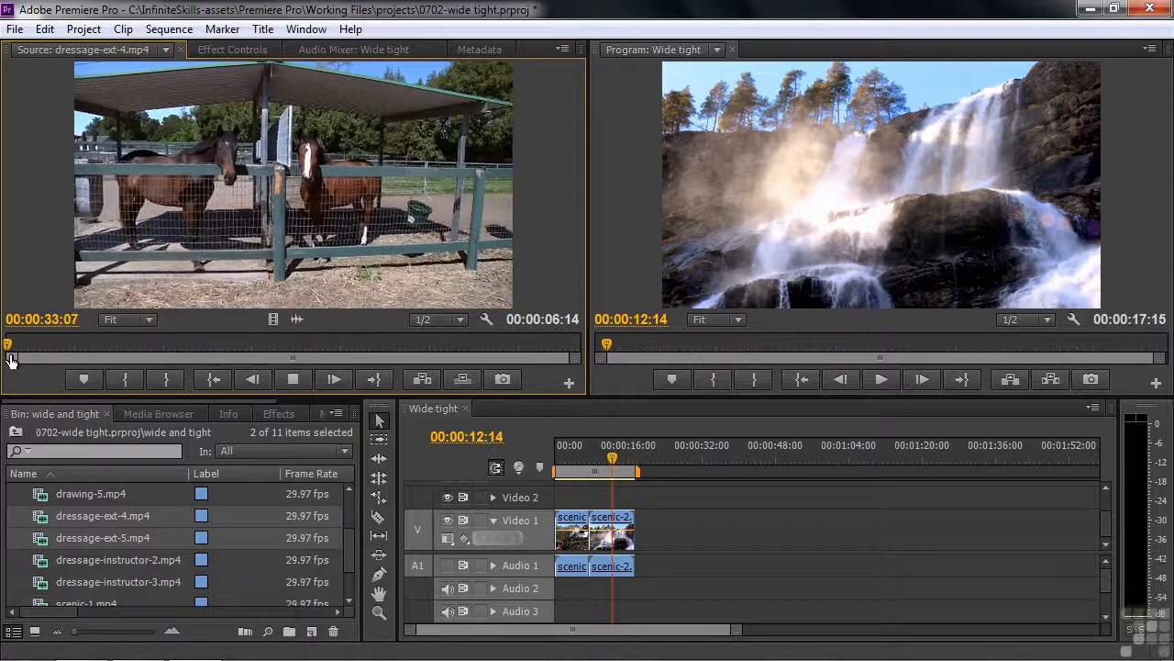
key(space)
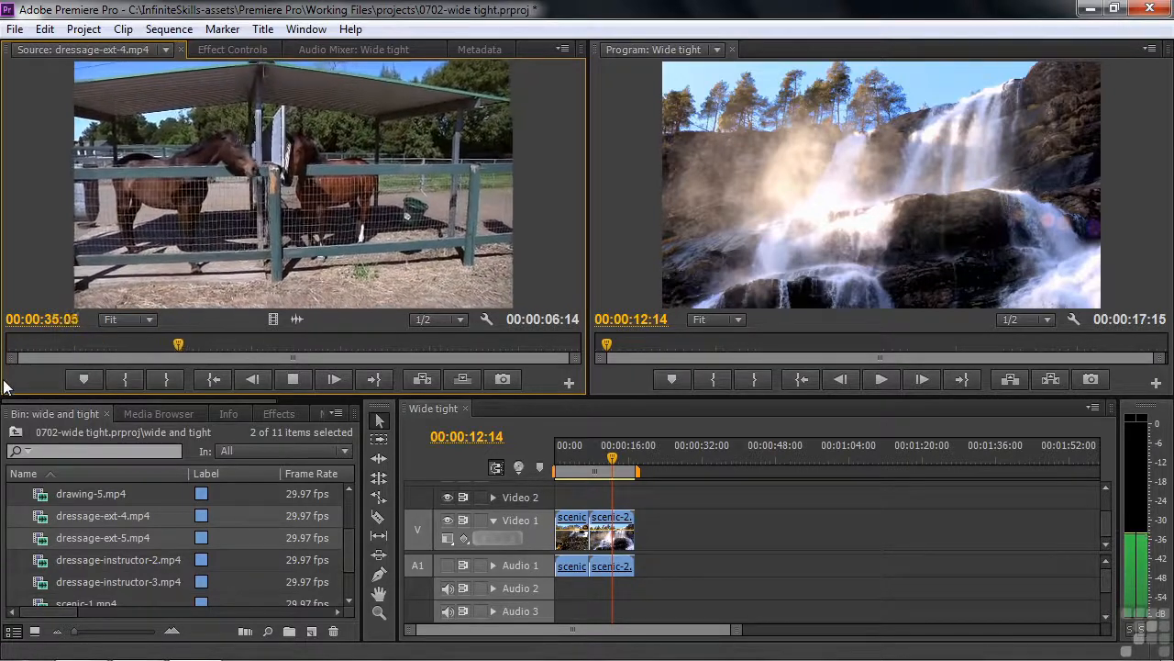
key(space)
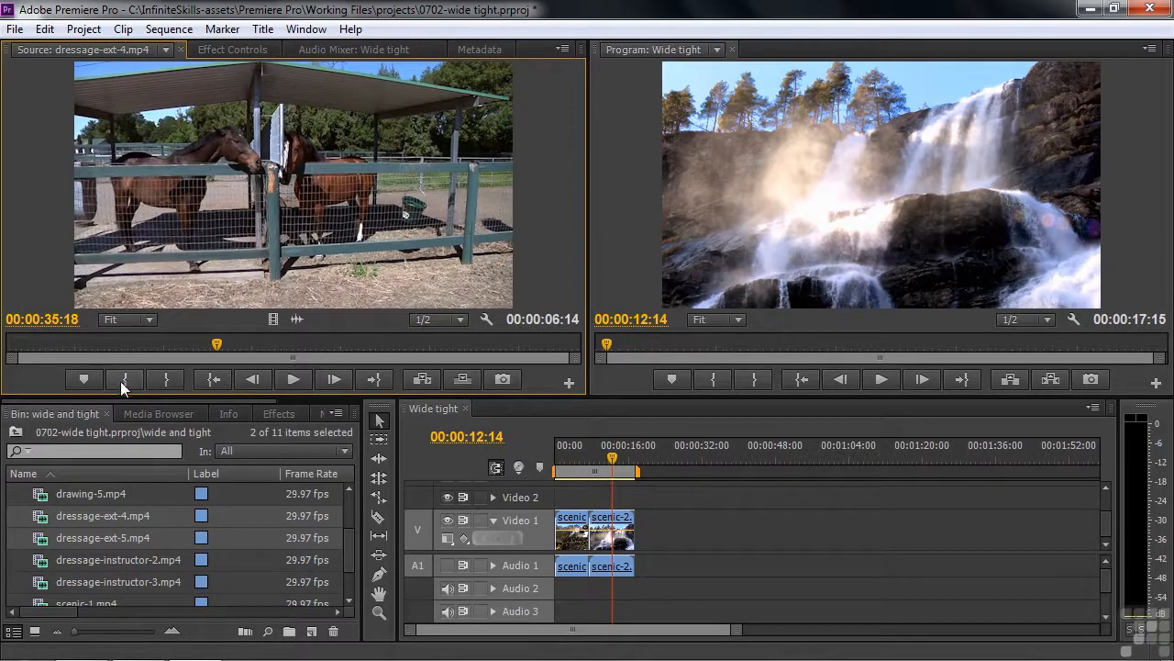
key(i)
key(space)
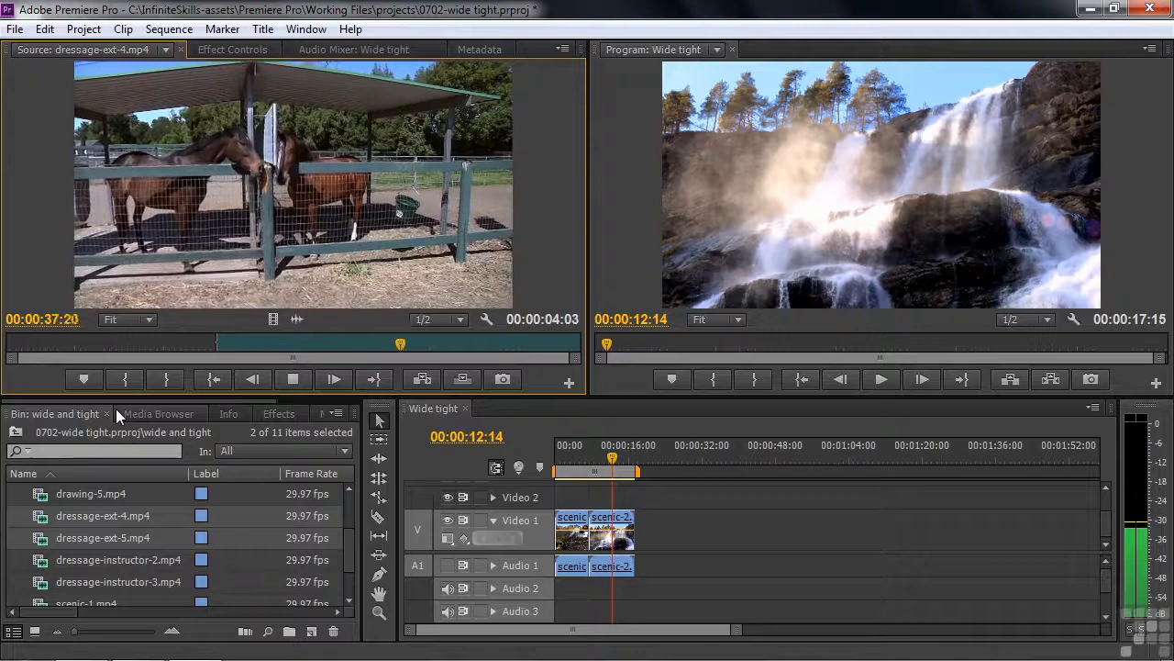
key(space)
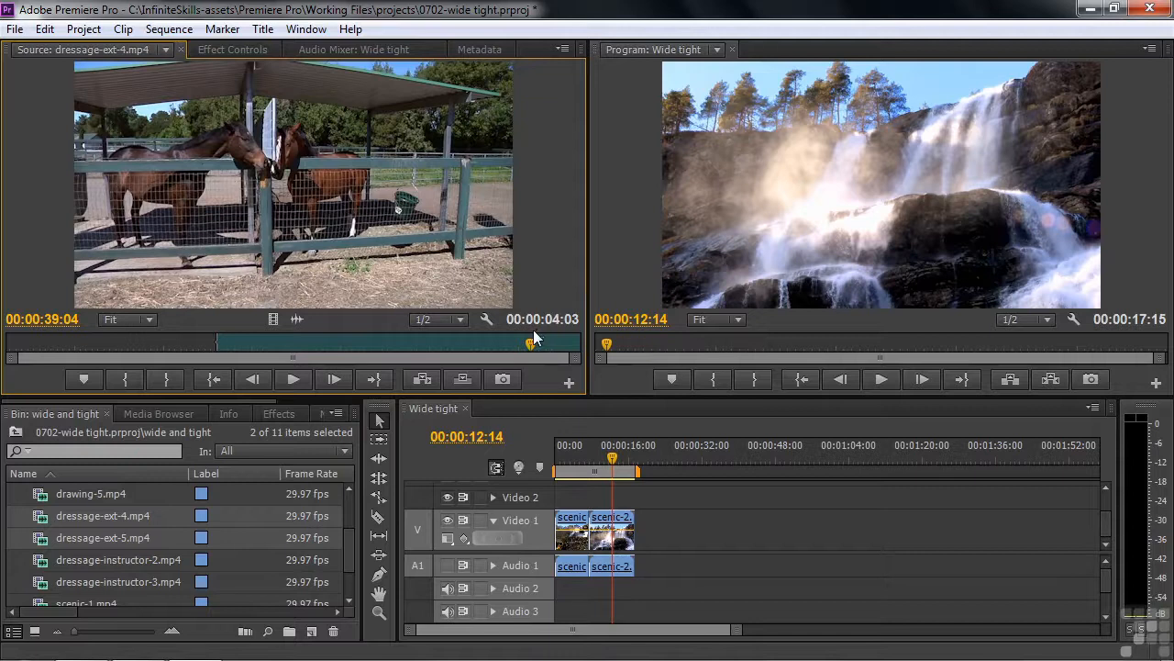
click(166, 54)
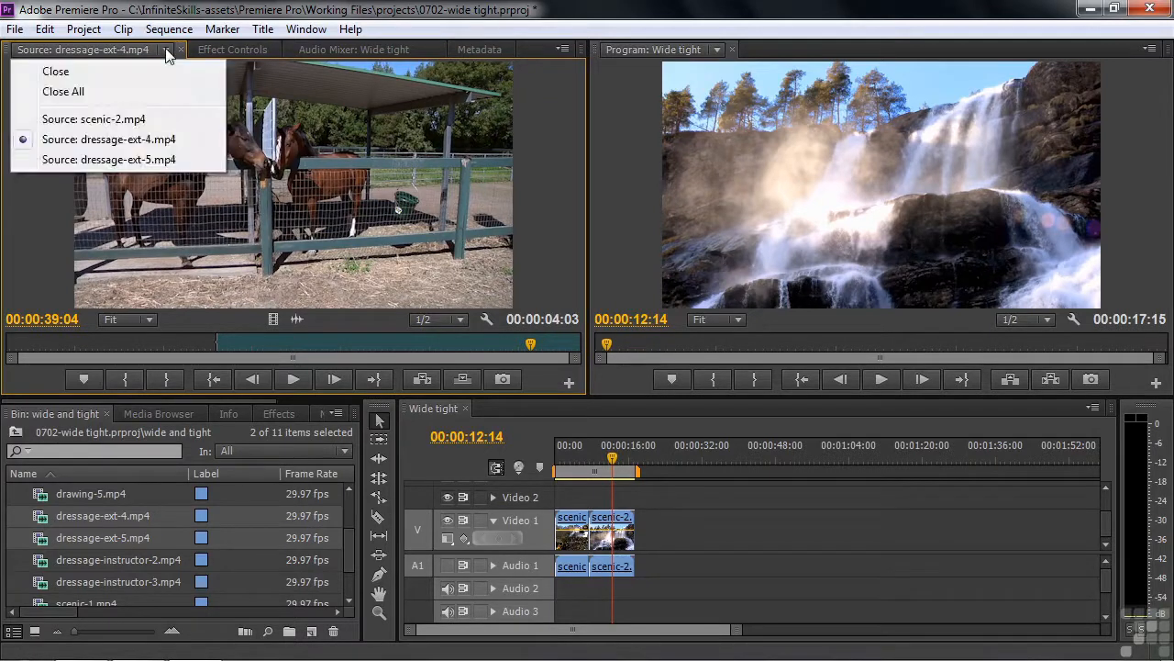
click(125, 160)
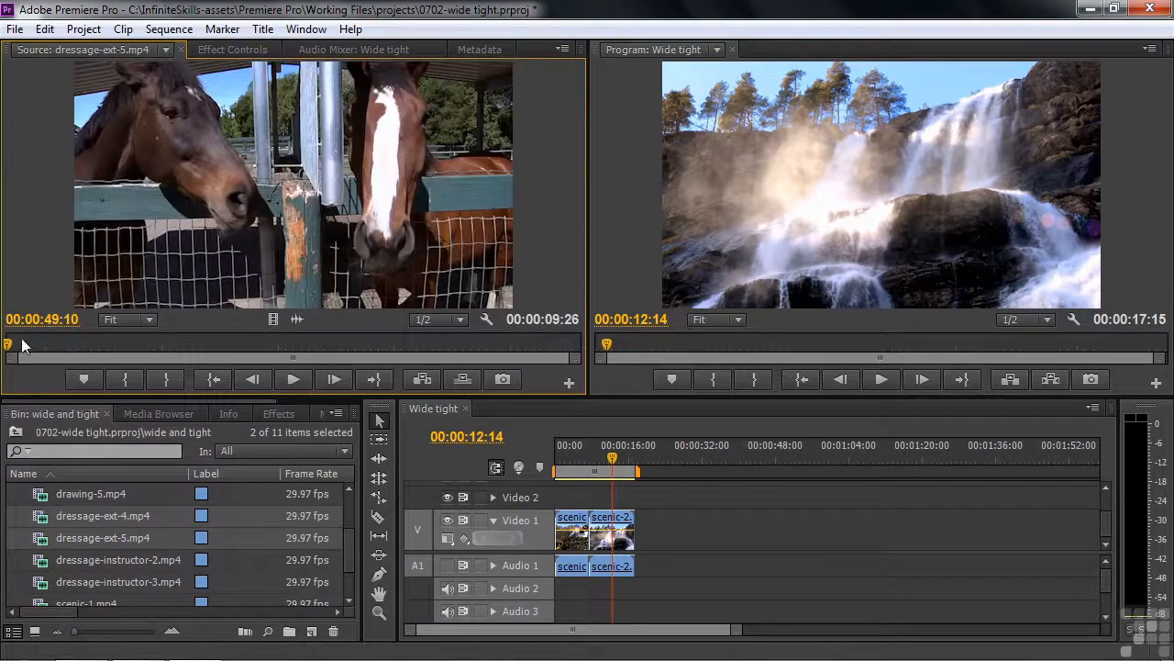
mouse_move(14, 346)
mouse_down()
mouse_move(205, 349)
mouse_move(400, 372)
mouse_move(535, 366)
mouse_move(66, 342)
mouse_move(1, 354)
mouse_up()
click(165, 48)
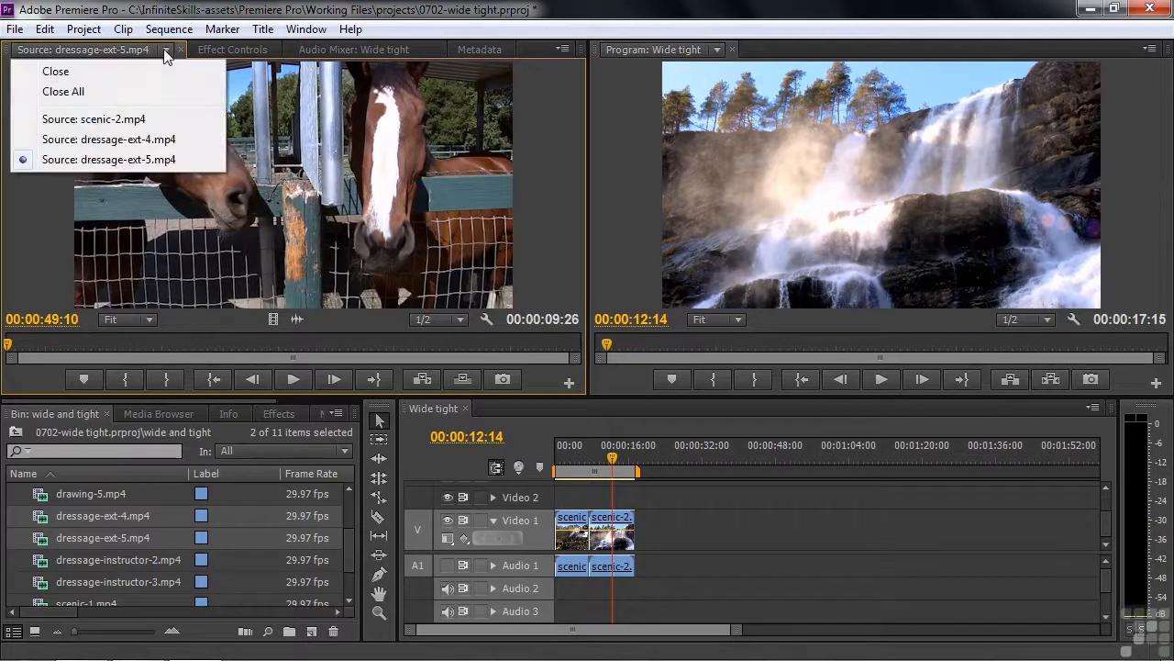
click(132, 138)
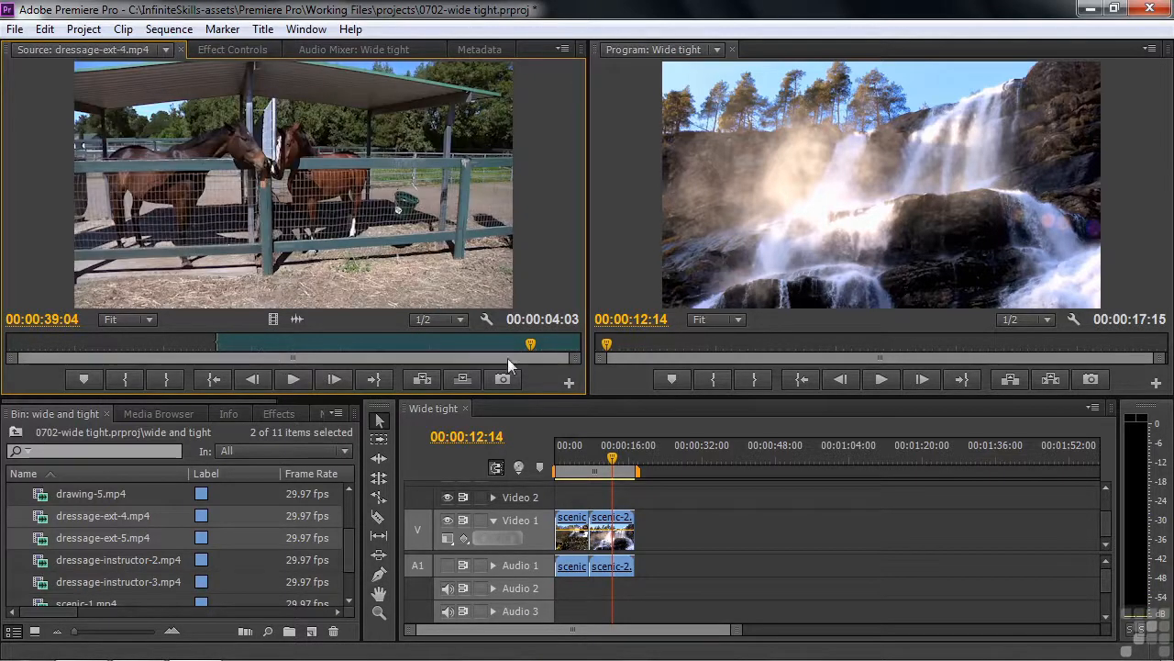
drag(531, 349, 417, 356)
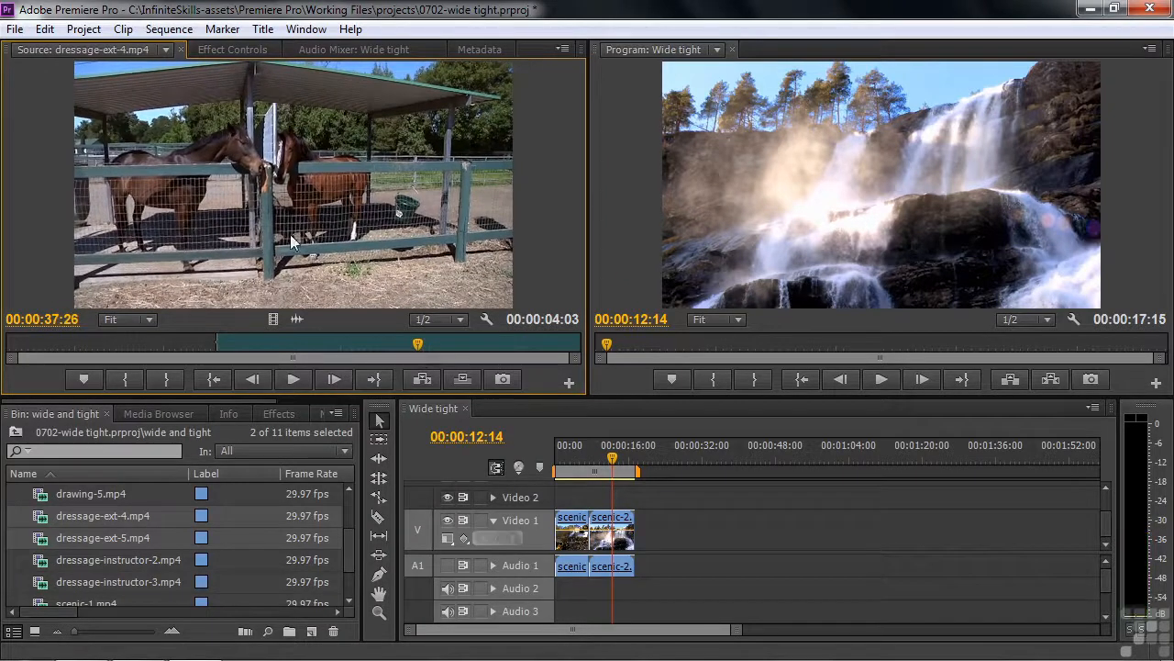
Add the dressage-ext-4 wide shot, then the dressage-ext-5 close-up after it, to Wide tight.
drag(739, 459, 667, 537)
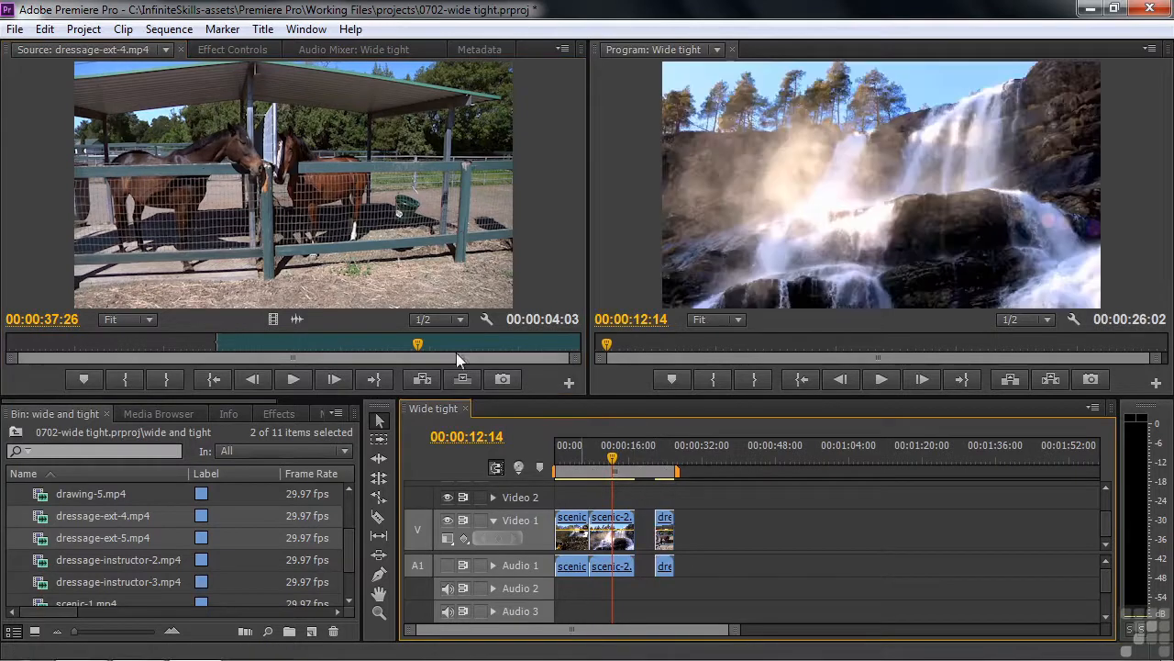
click(165, 50)
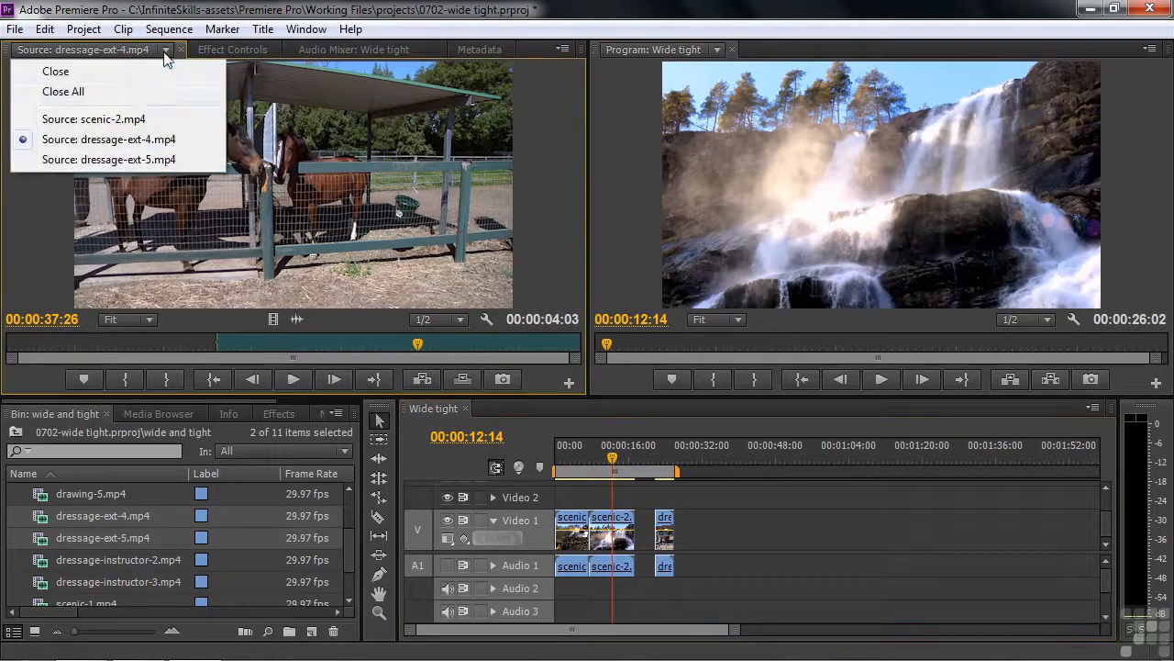
click(123, 154)
mouse_move(8, 349)
mouse_down()
mouse_move(160, 356)
mouse_move(11, 362)
mouse_move(89, 367)
mouse_move(4, 371)
mouse_move(538, 364)
mouse_move(5, 365)
mouse_up()
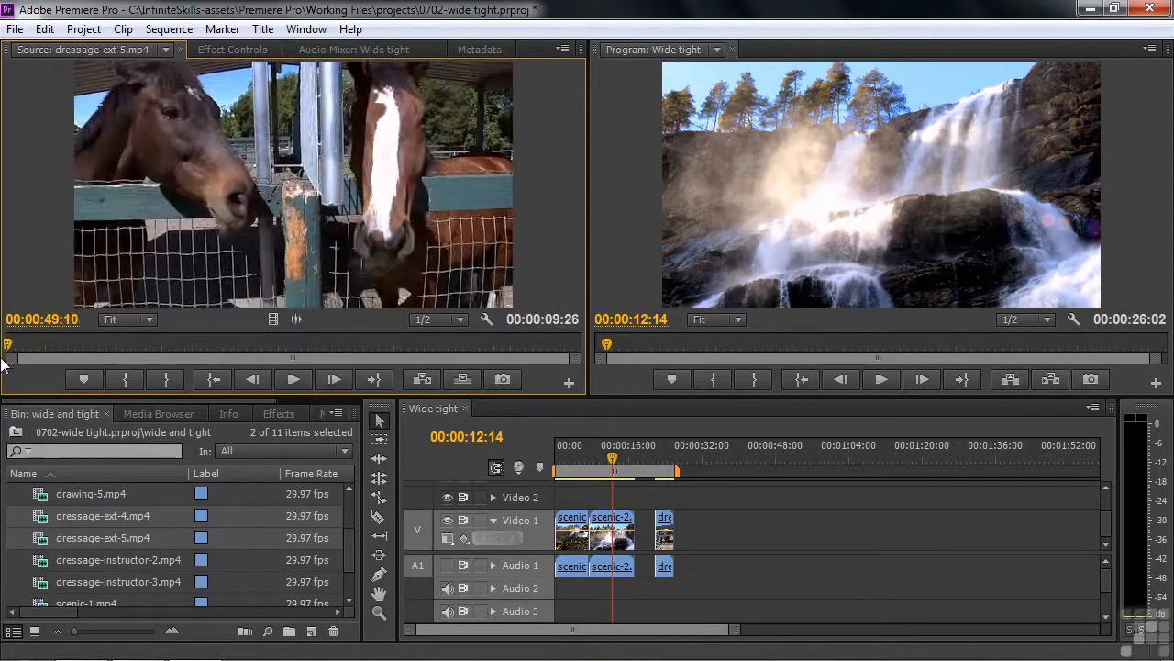
drag(608, 450, 674, 525)
click(660, 444)
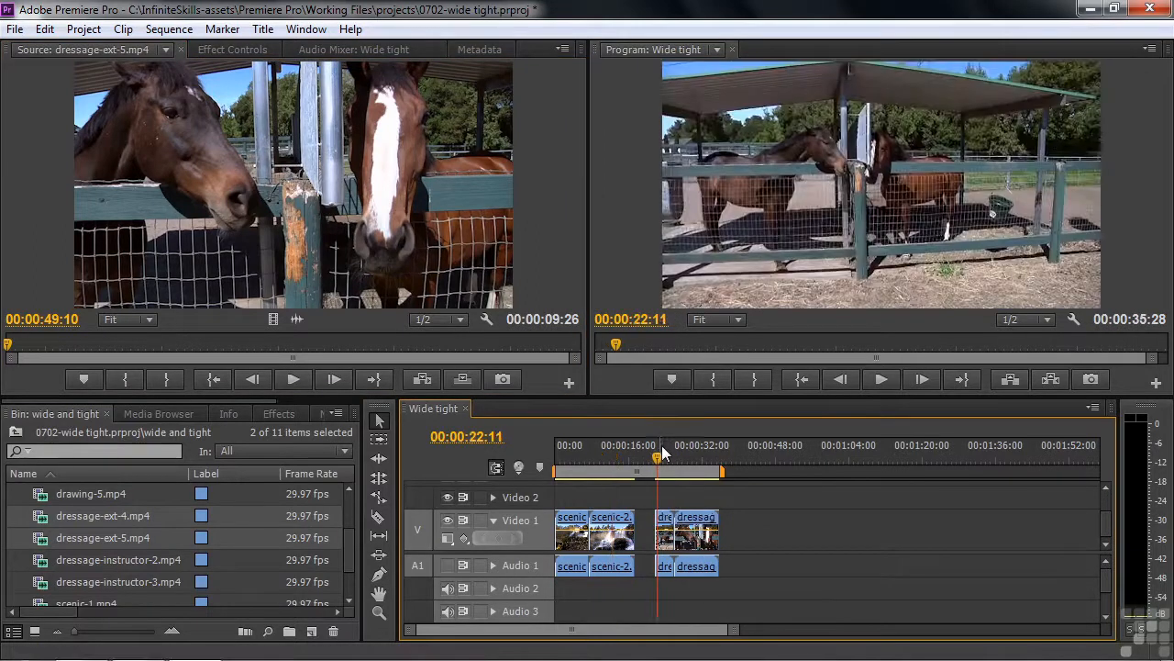
Trim the end of the dressage-ext-5 close-up back to the playhead at 00:00:30:29.
key(space)
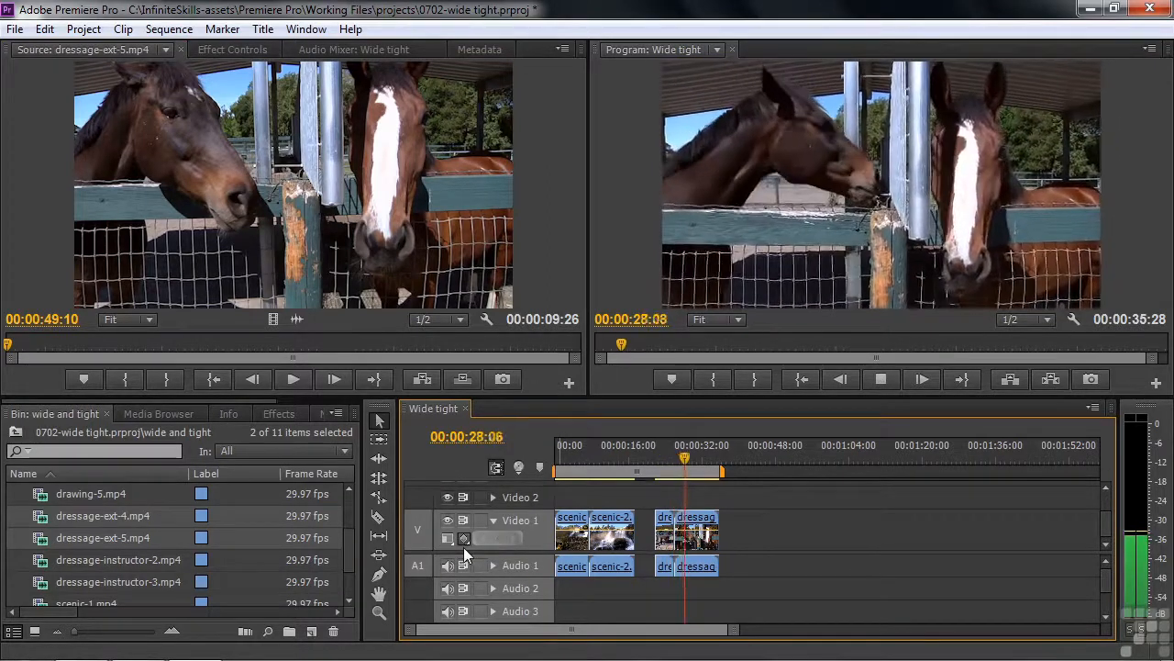
key(space)
drag(668, 468, 659, 467)
key(space)
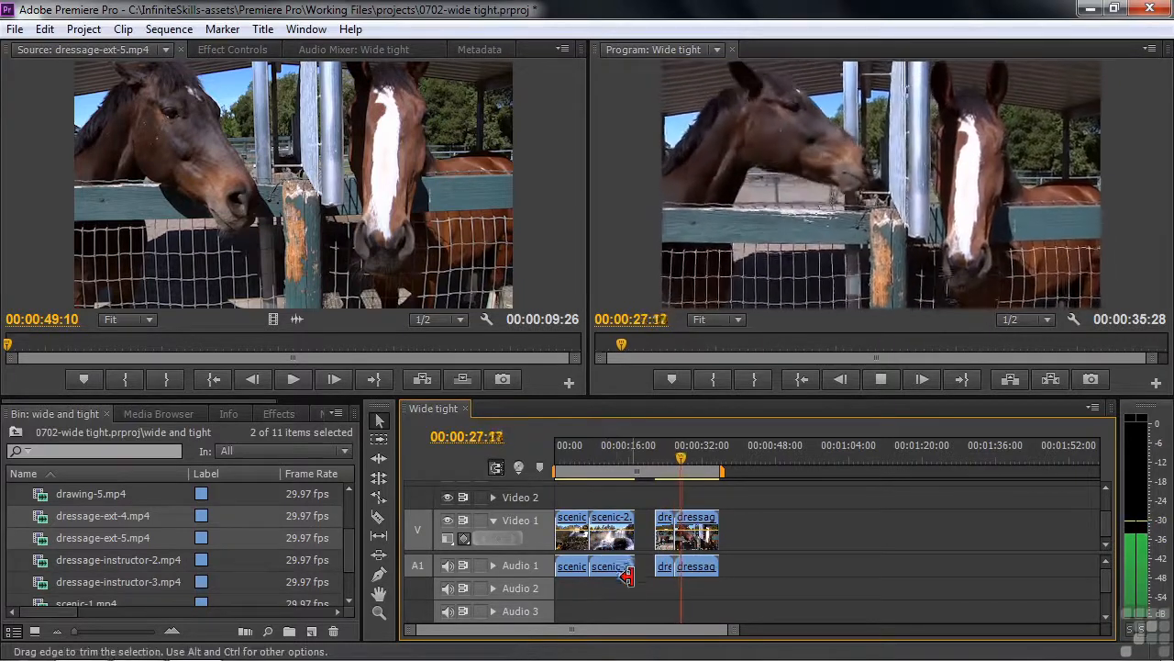
click(697, 456)
click(721, 520)
drag(725, 520, 706, 548)
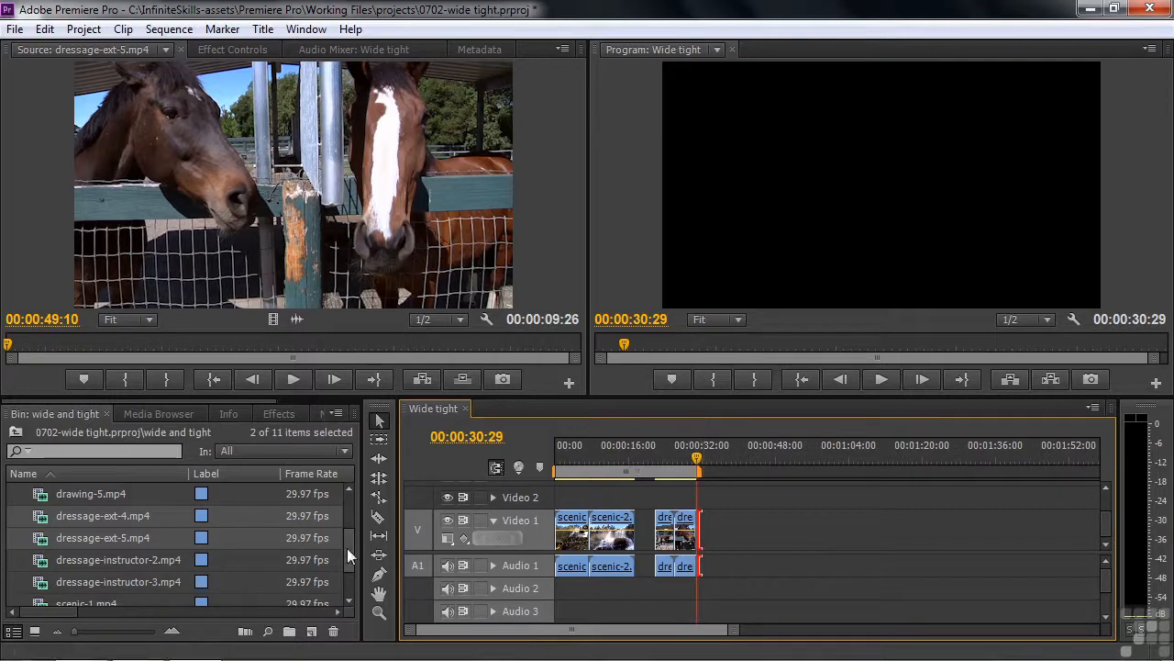
Load dressage-instructor-2.mp4 and dressage-instructor-3.mp4 together into the Source monitor.
drag(347, 548, 354, 564)
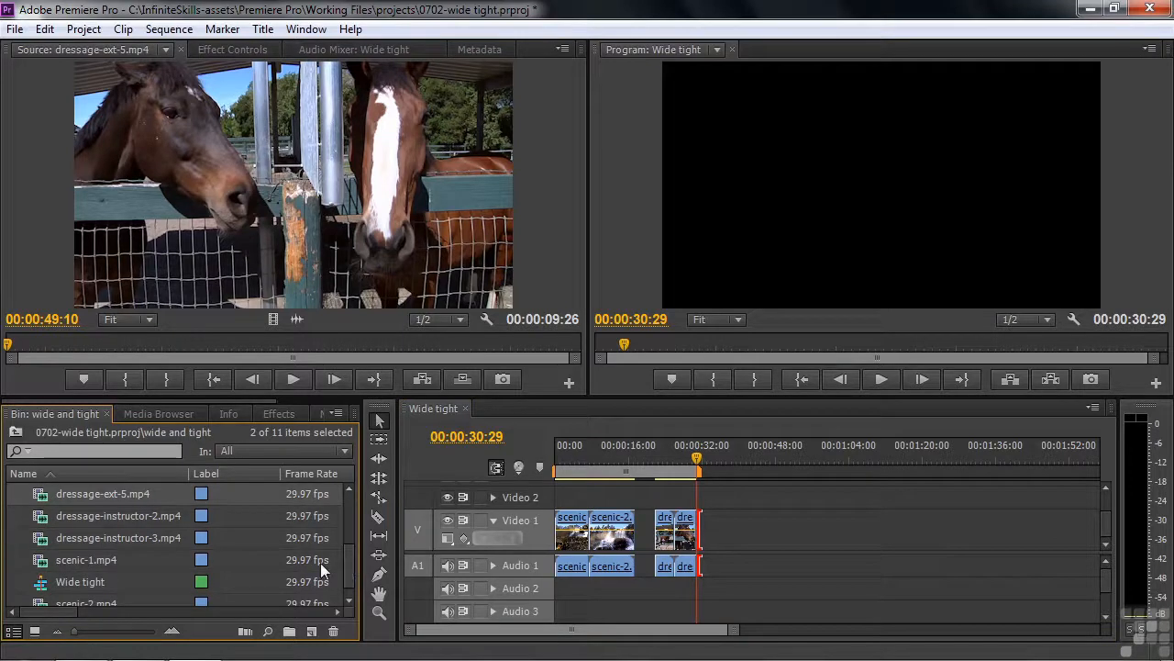
click(47, 519)
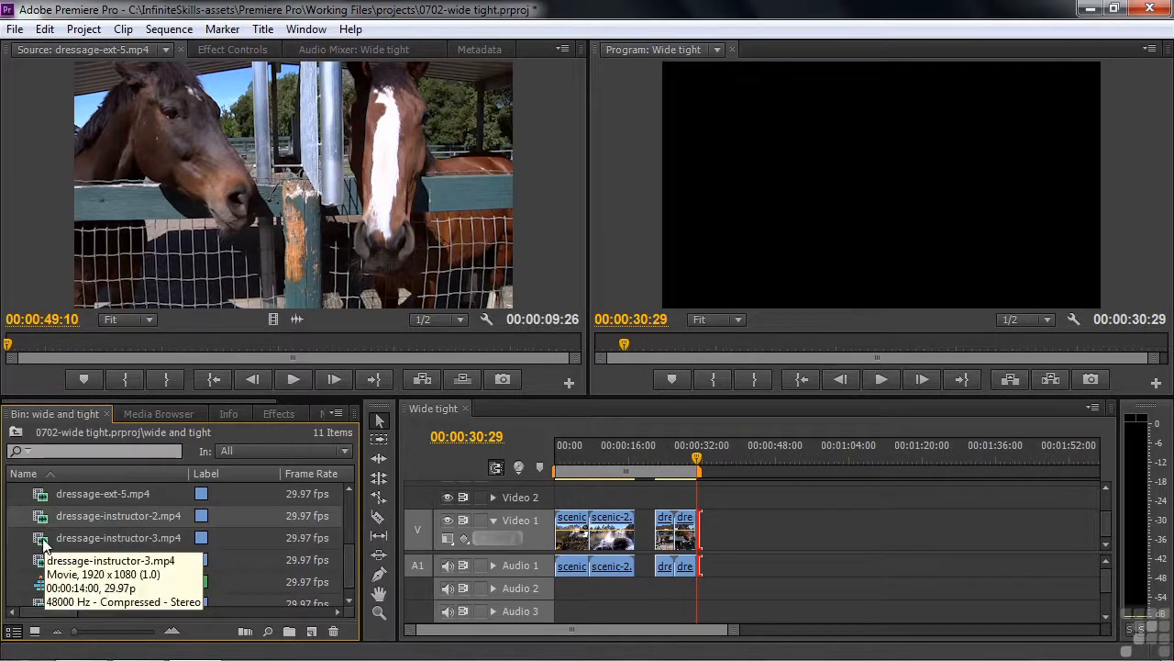
shift+click(41, 541)
drag(45, 519, 179, 215)
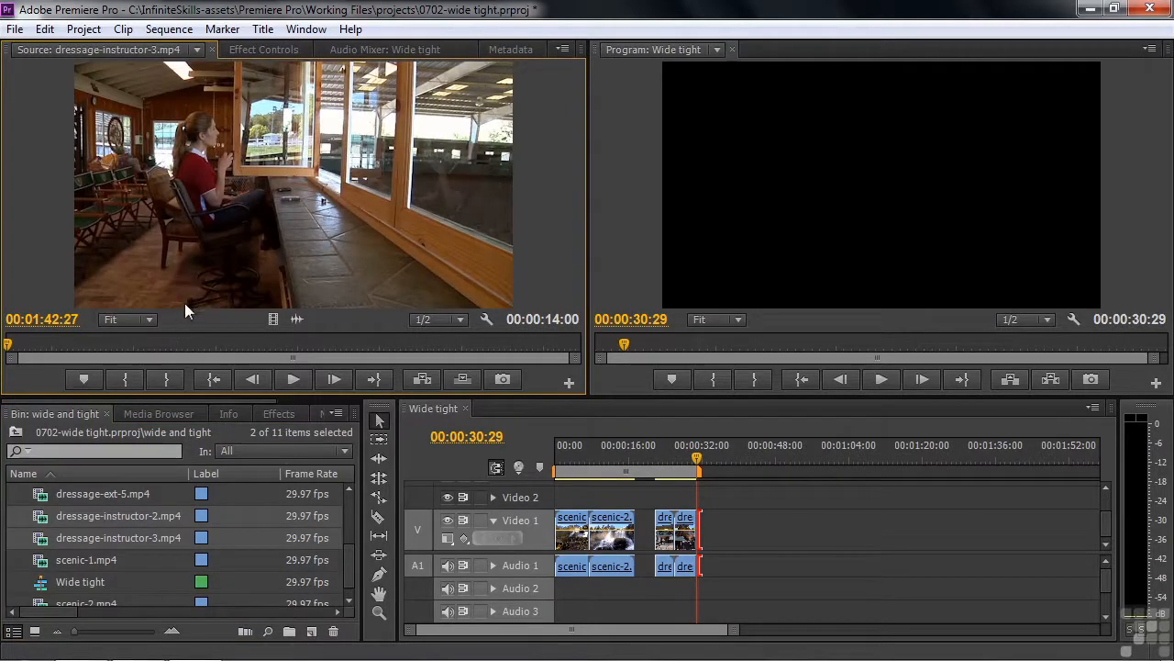
Load dressage-instructor-2 in the Source monitor and find the 01:25:04 frame.
click(196, 48)
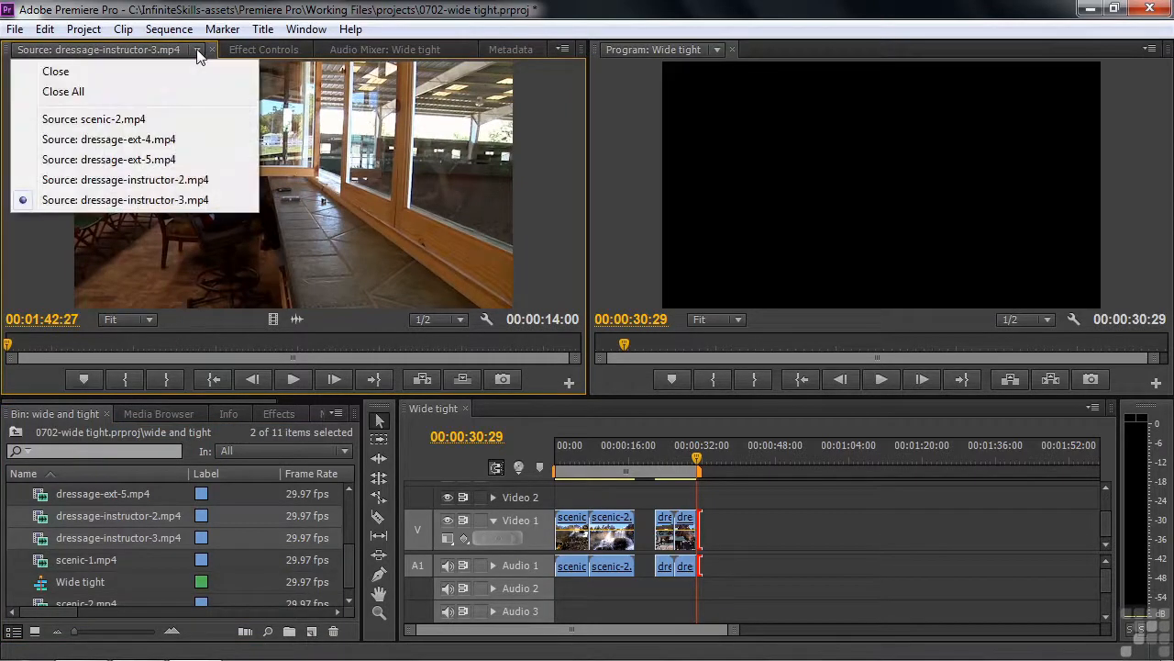
click(220, 176)
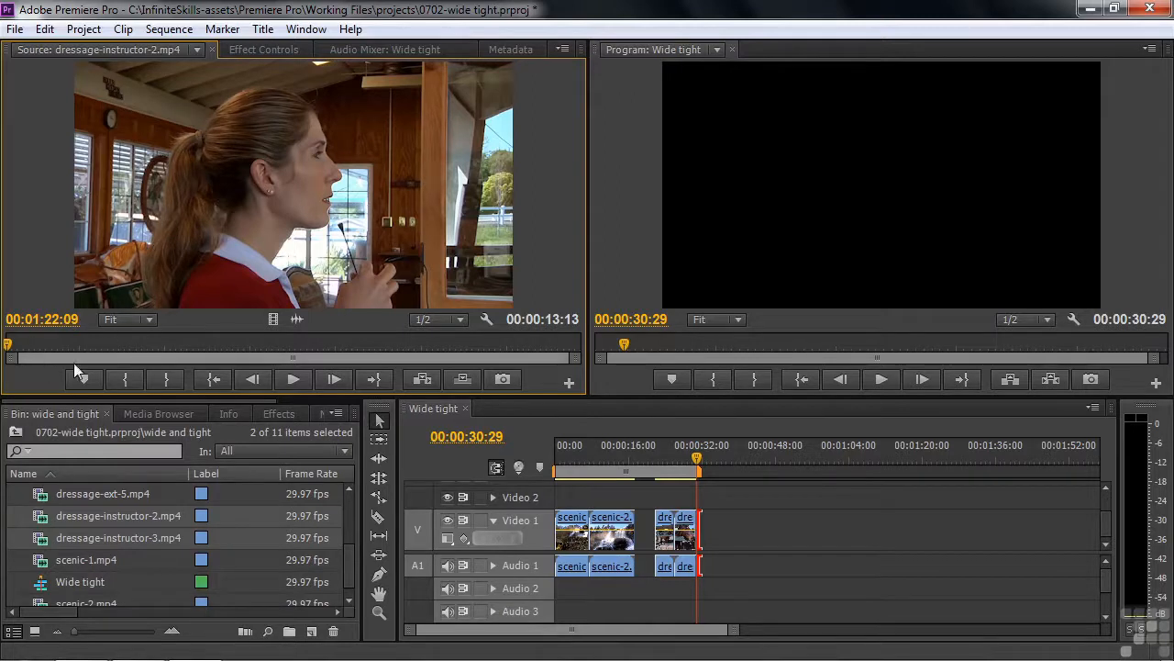
click(292, 379)
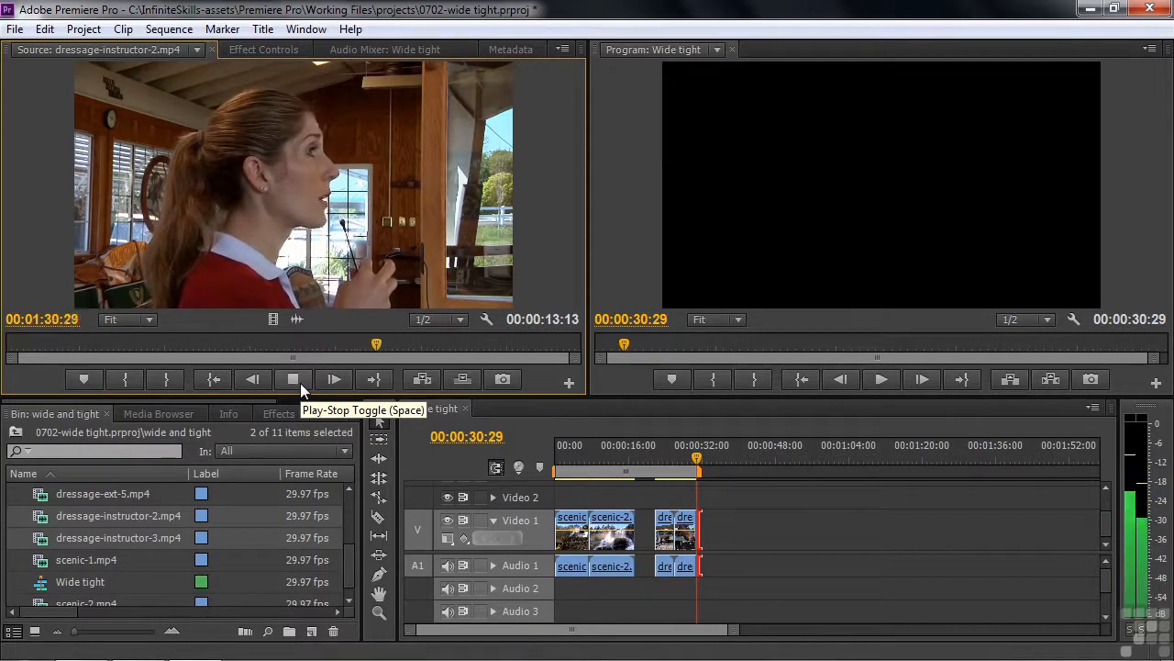
click(300, 378)
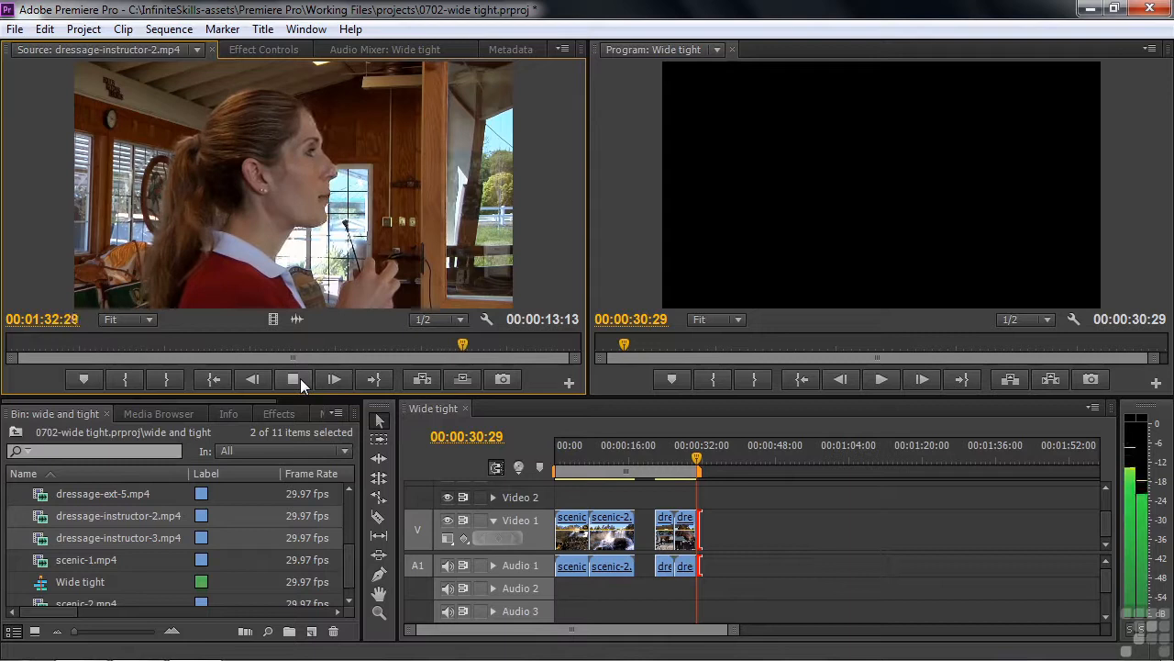
drag(471, 347, 127, 351)
key(space)
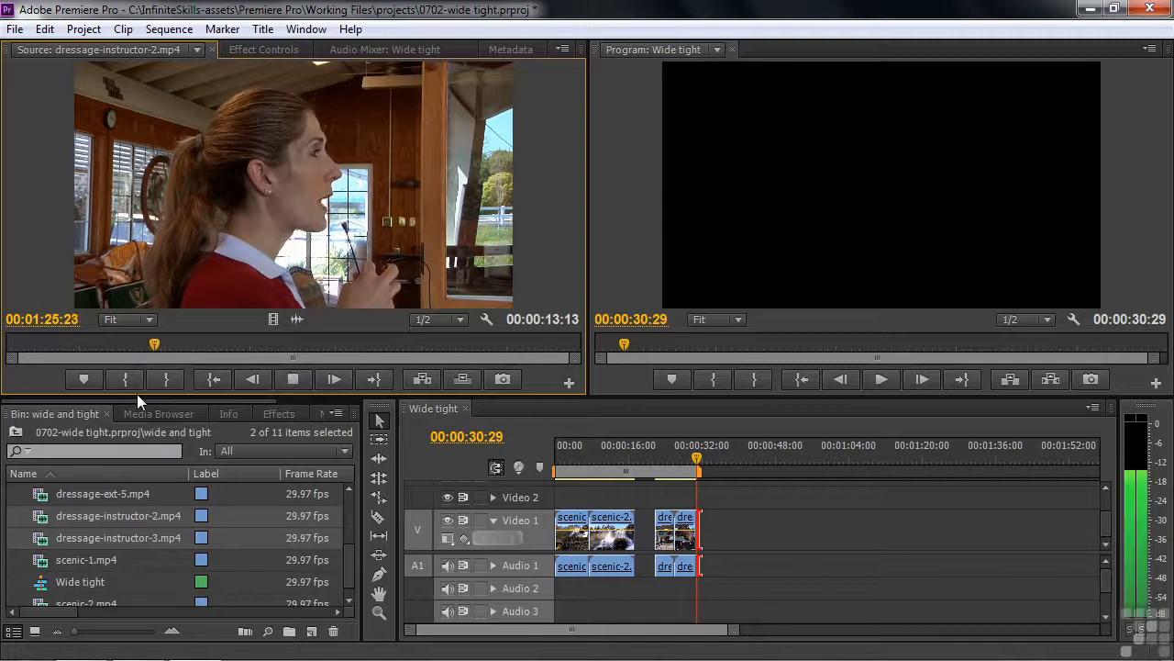
key(space)
drag(164, 346, 291, 345)
Mark In at 01:25:04 and Out at 01:31:04, then place the portion in Wide tight.
click(123, 372)
key(space)
key(space)
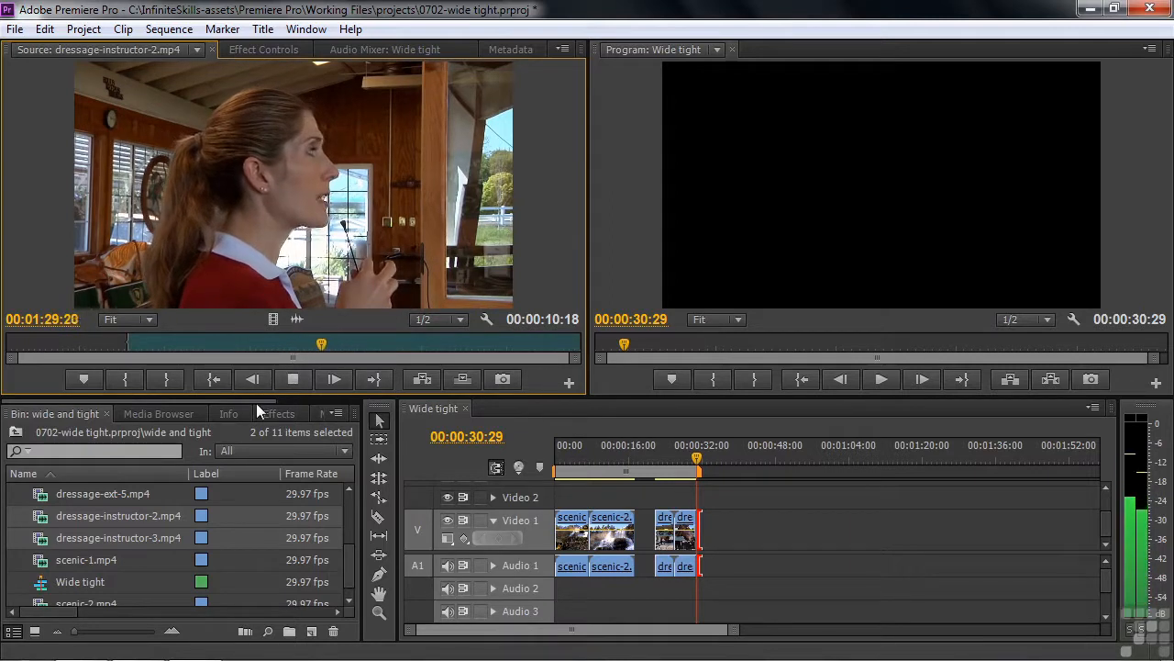
key(space)
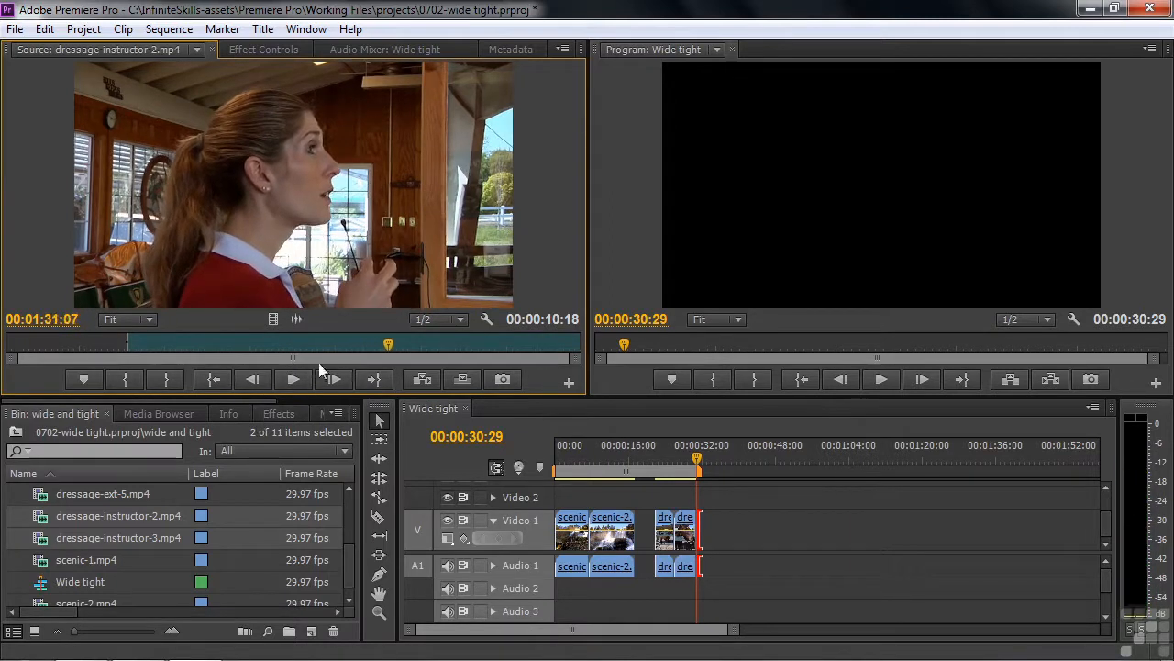
drag(391, 343, 387, 343)
click(167, 379)
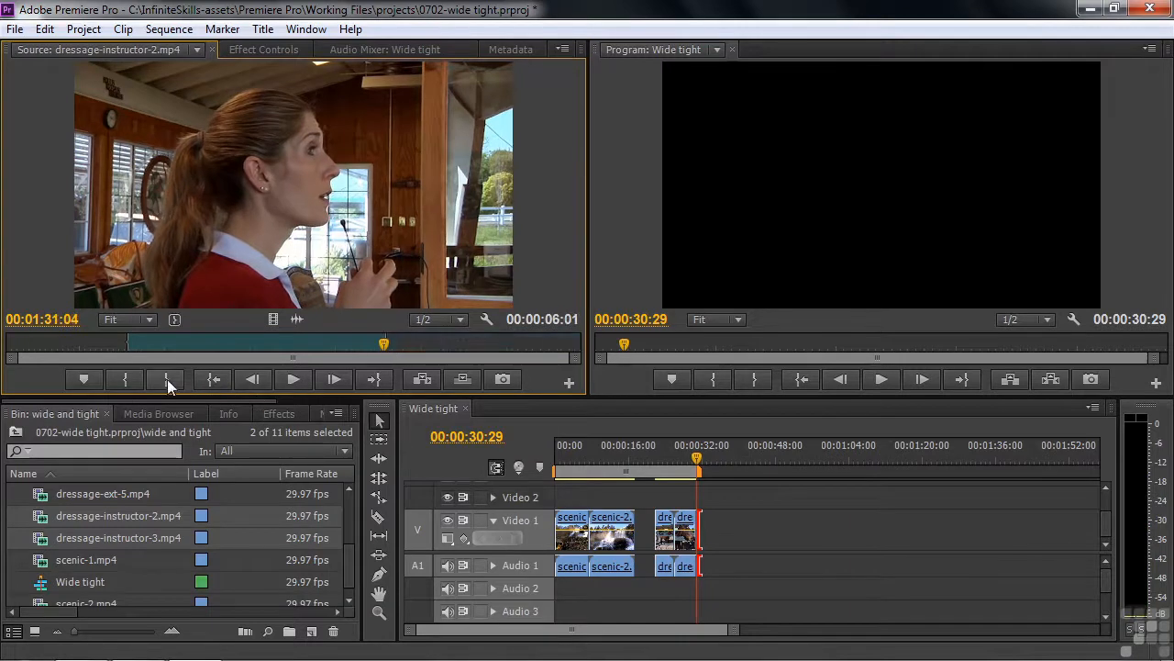
drag(280, 259, 729, 551)
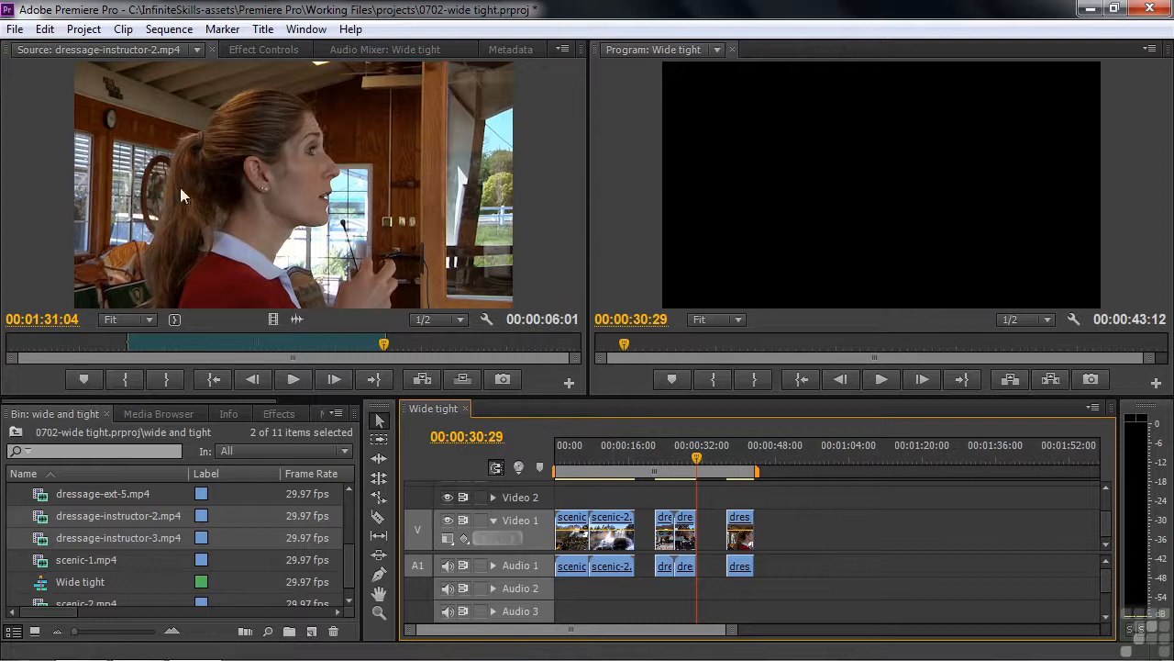
Load dressage-instructor-3 in the Source monitor and mark its Out point at 01:53:26.
click(196, 52)
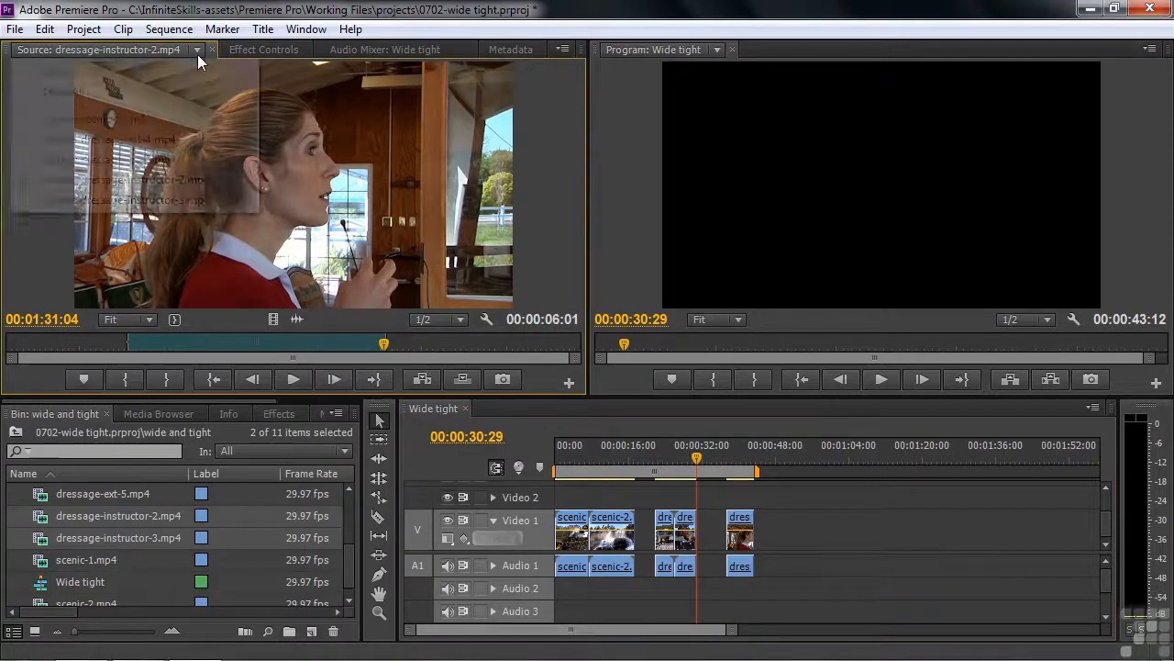
click(169, 201)
click(294, 378)
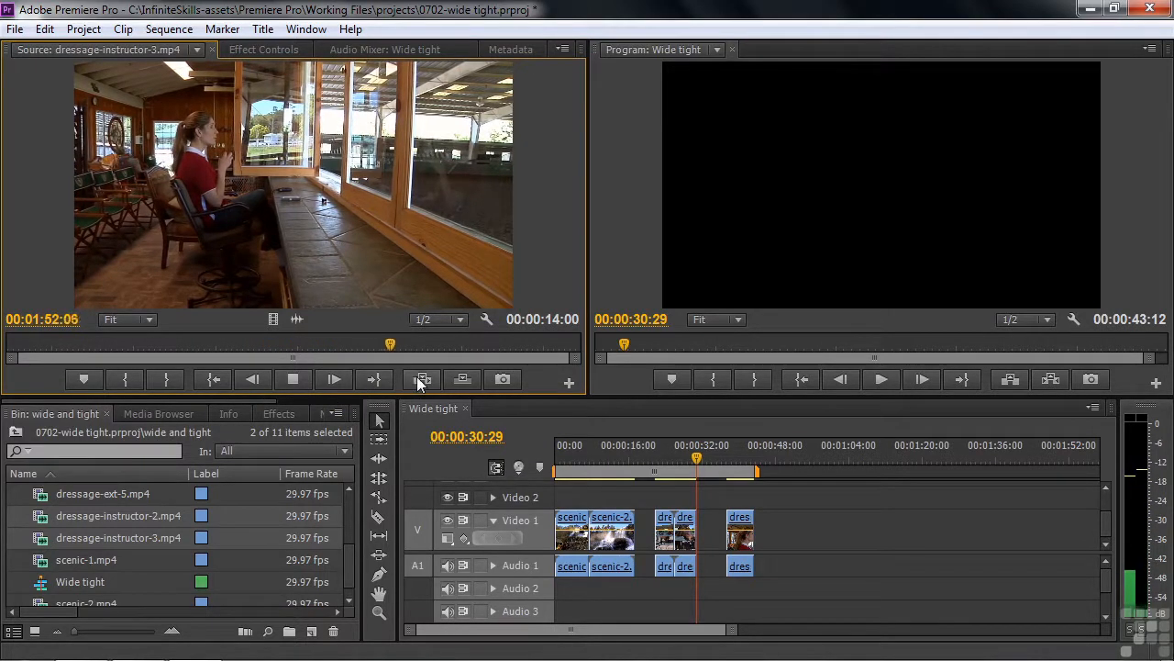
click(490, 347)
drag(490, 347, 127, 348)
key(space)
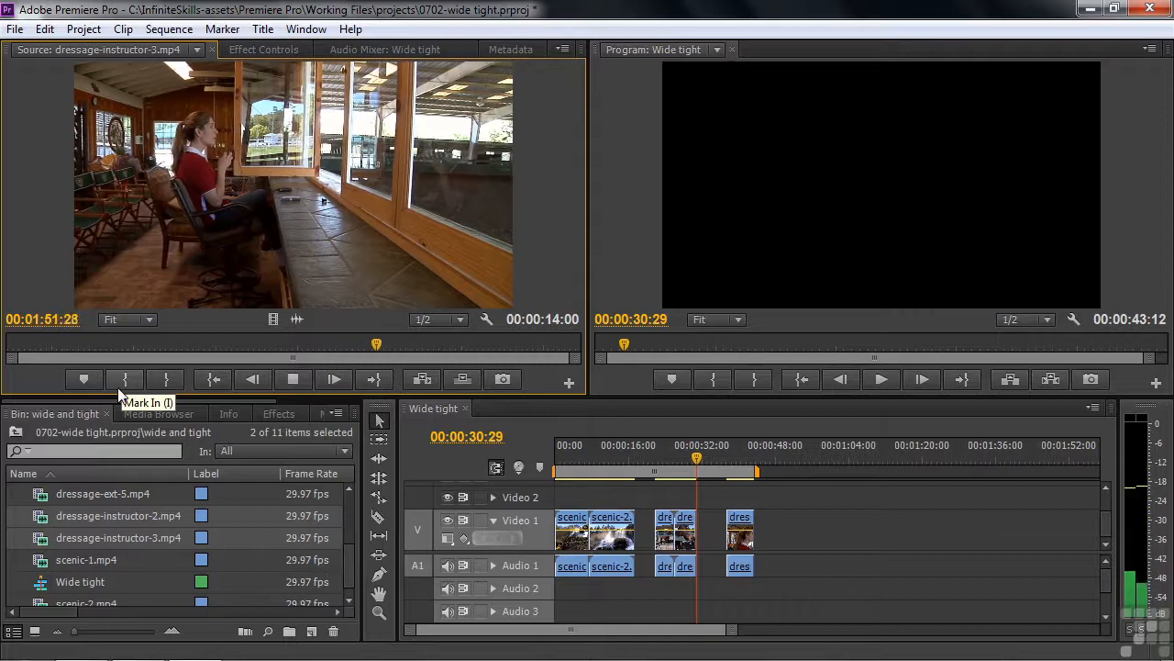
key(space)
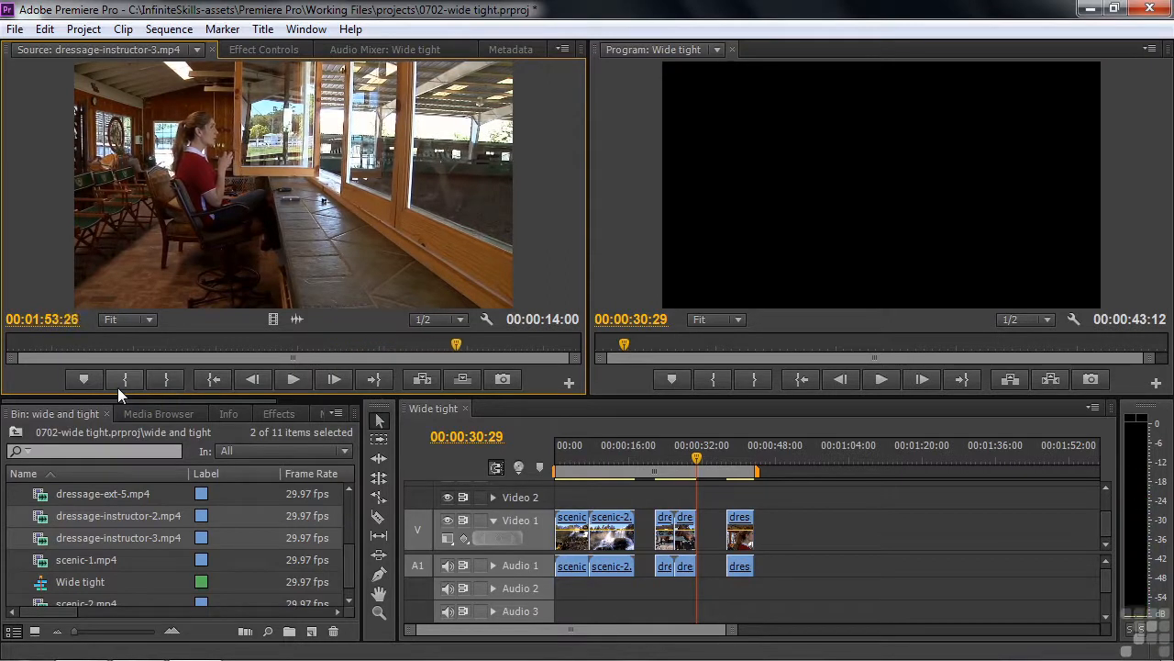
click(174, 384)
Mark the In point at 01:49:21 and play the marked wide shot to check it.
click(149, 344)
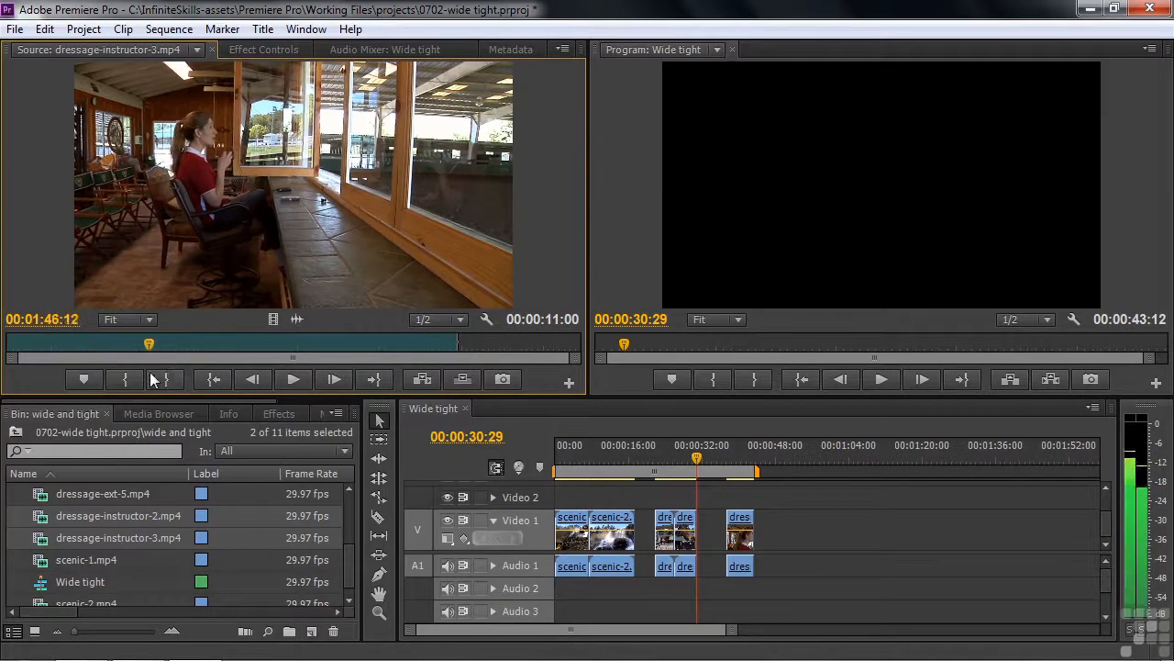
key(space)
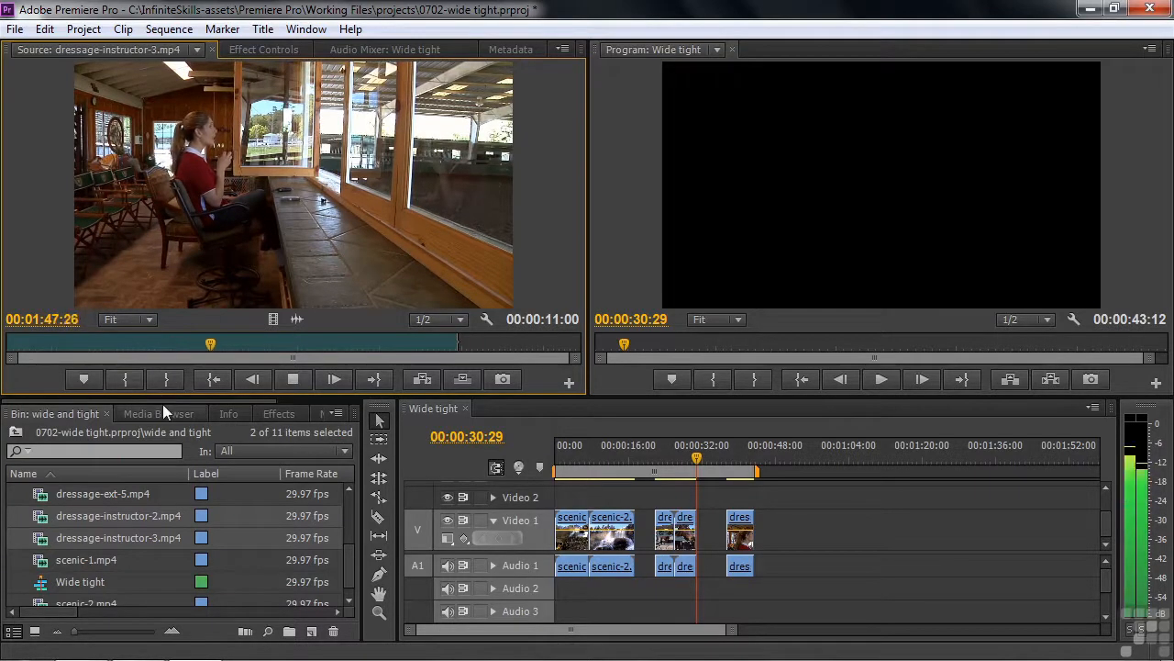
key(space)
click(127, 378)
key(space)
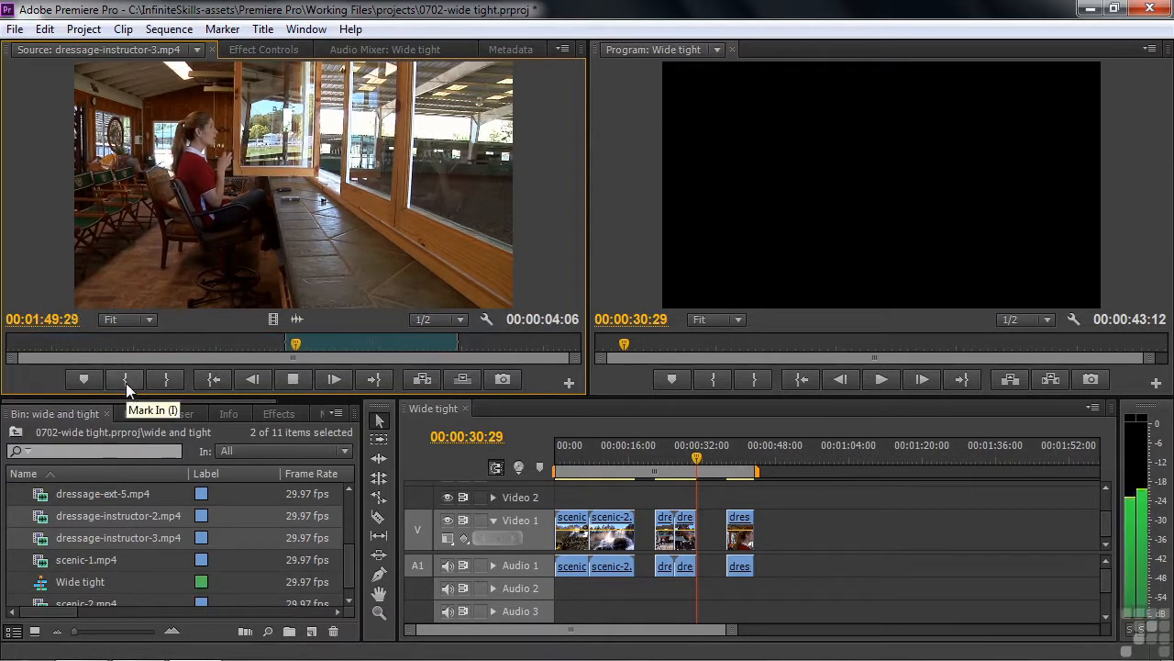
key(space)
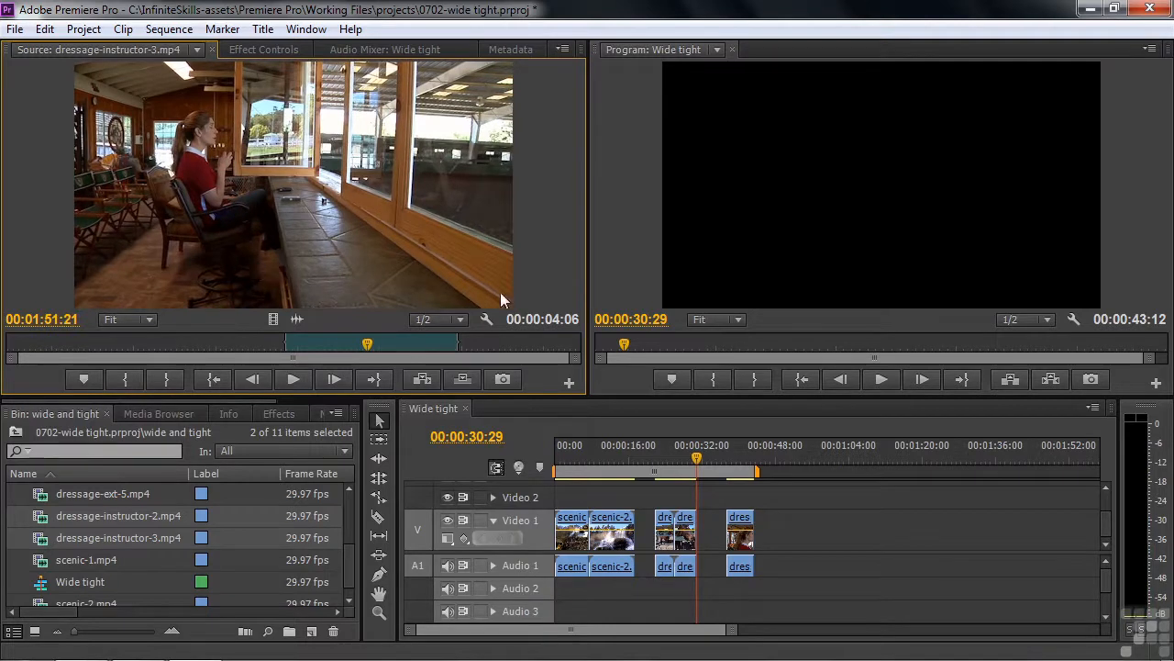
Append the wide shot after the instructor close-up and play back from the close-up.
drag(514, 369, 757, 525)
click(729, 449)
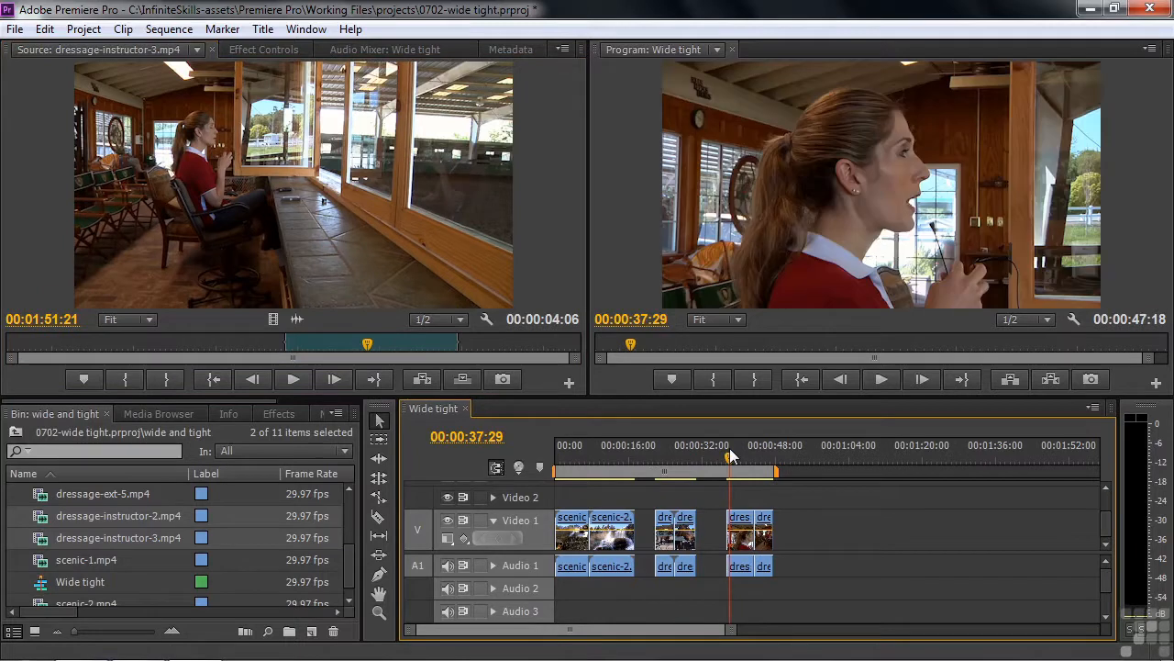
key(space)
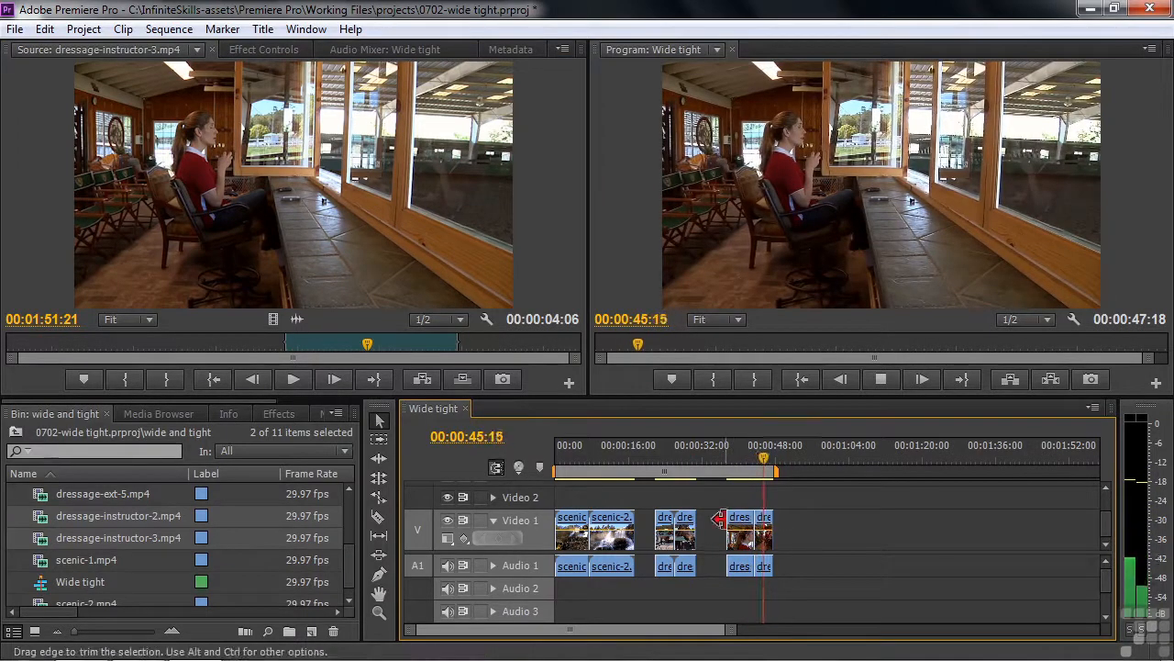
key(space)
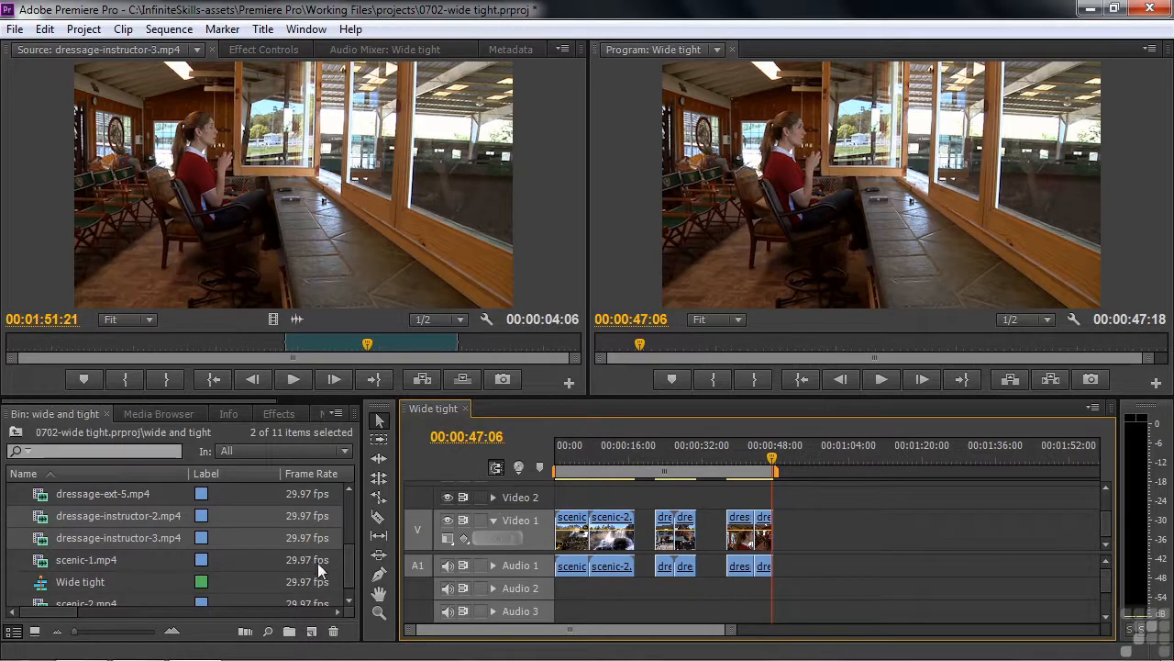
drag(349, 568, 356, 517)
click(163, 510)
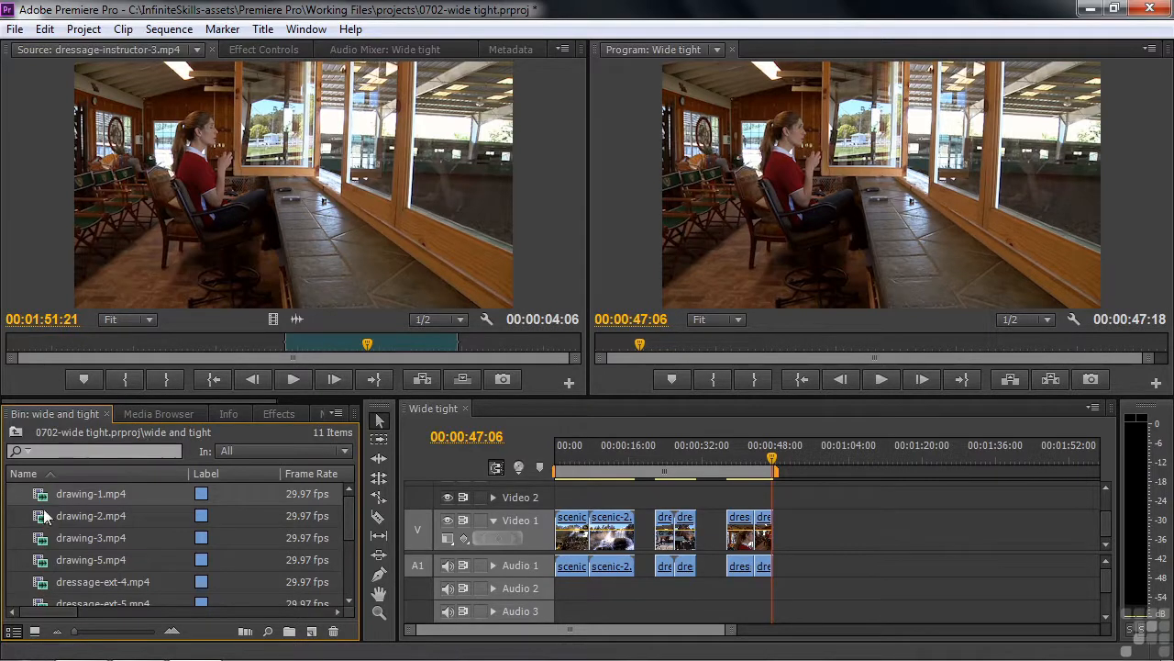
Load the four drawing clips into the Source monitor and skim drawing-1.
shift+click(32, 566)
mouse_move(51, 509)
mouse_down()
mouse_move(241, 225)
mouse_move(277, 194)
mouse_up()
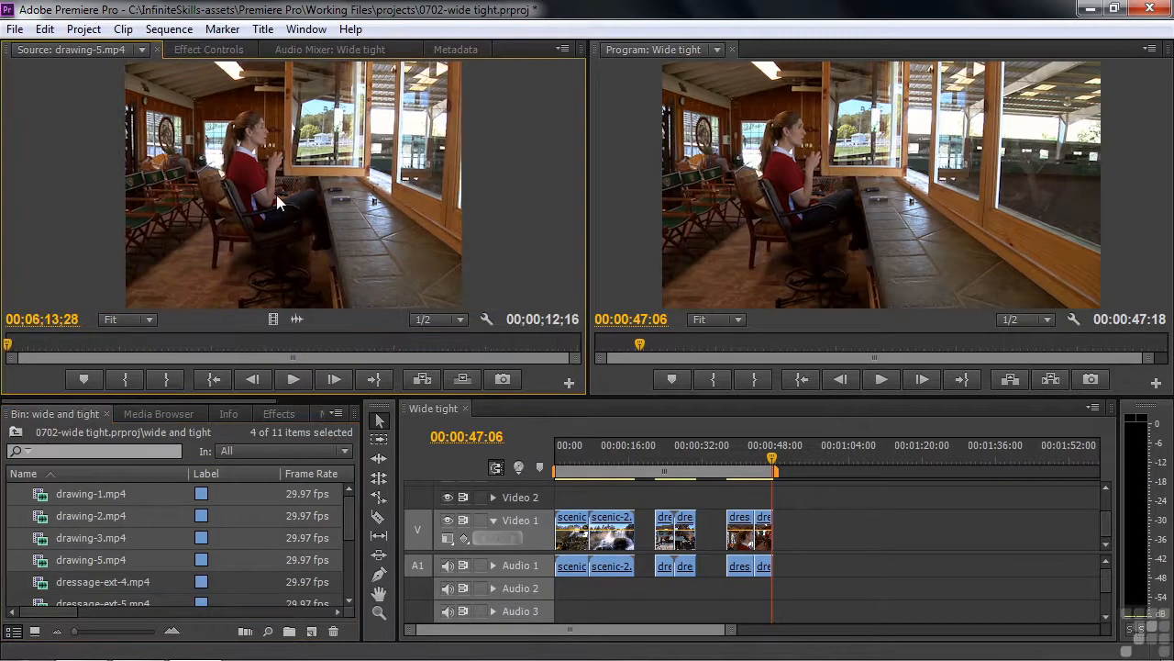
click(141, 49)
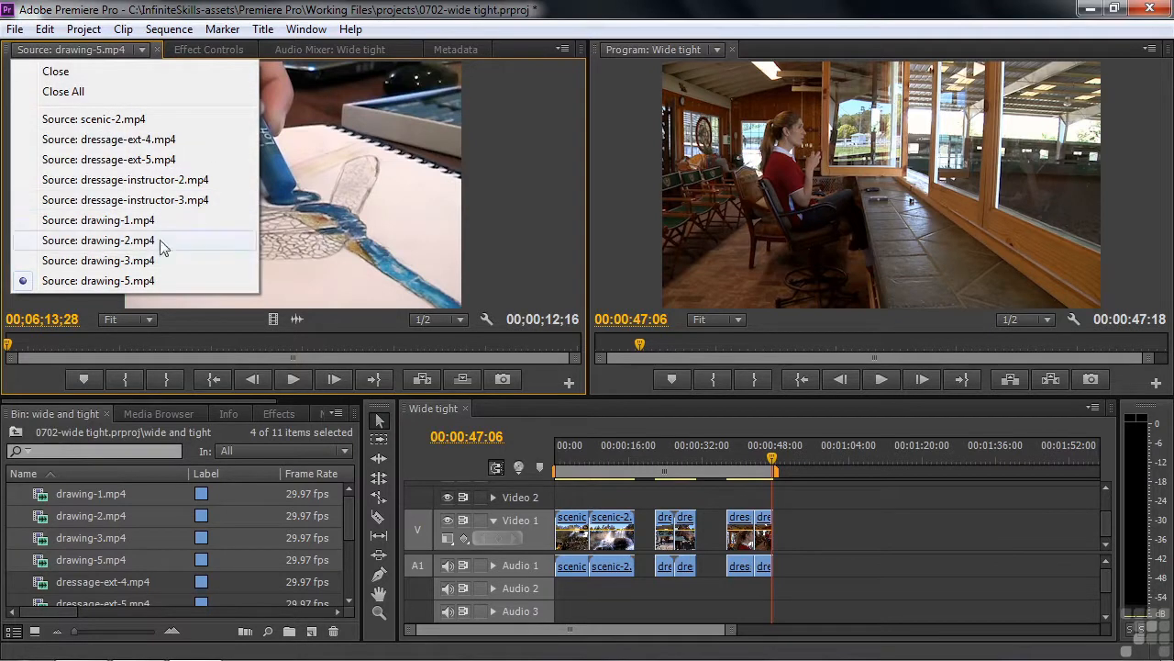
click(70, 220)
drag(9, 345, 514, 351)
Preview drawing-2, drawing-3 and drawing-5 in the Source monitor.
click(141, 49)
click(70, 241)
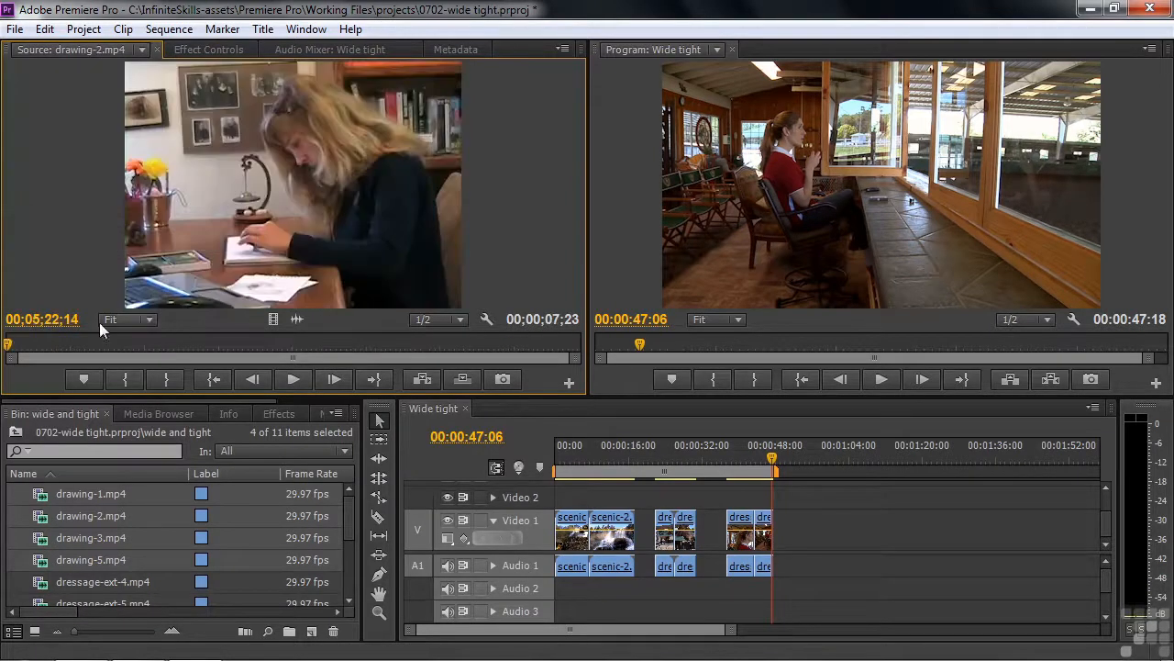
drag(14, 345, 339, 345)
click(141, 50)
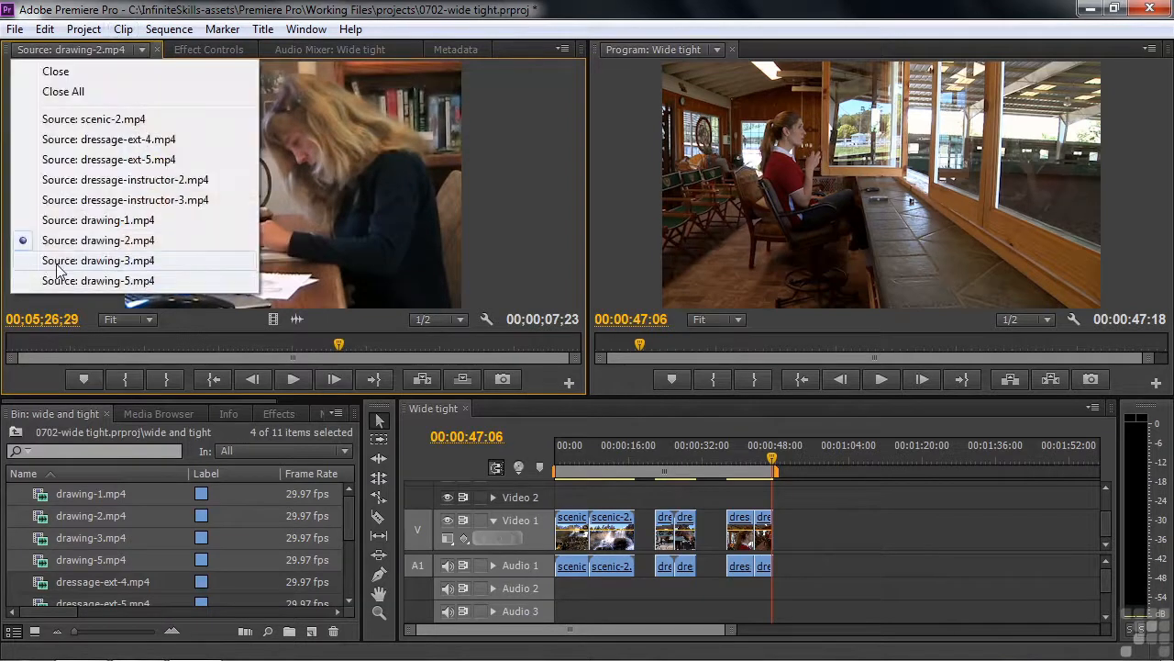
click(92, 257)
drag(18, 346, 324, 347)
click(141, 49)
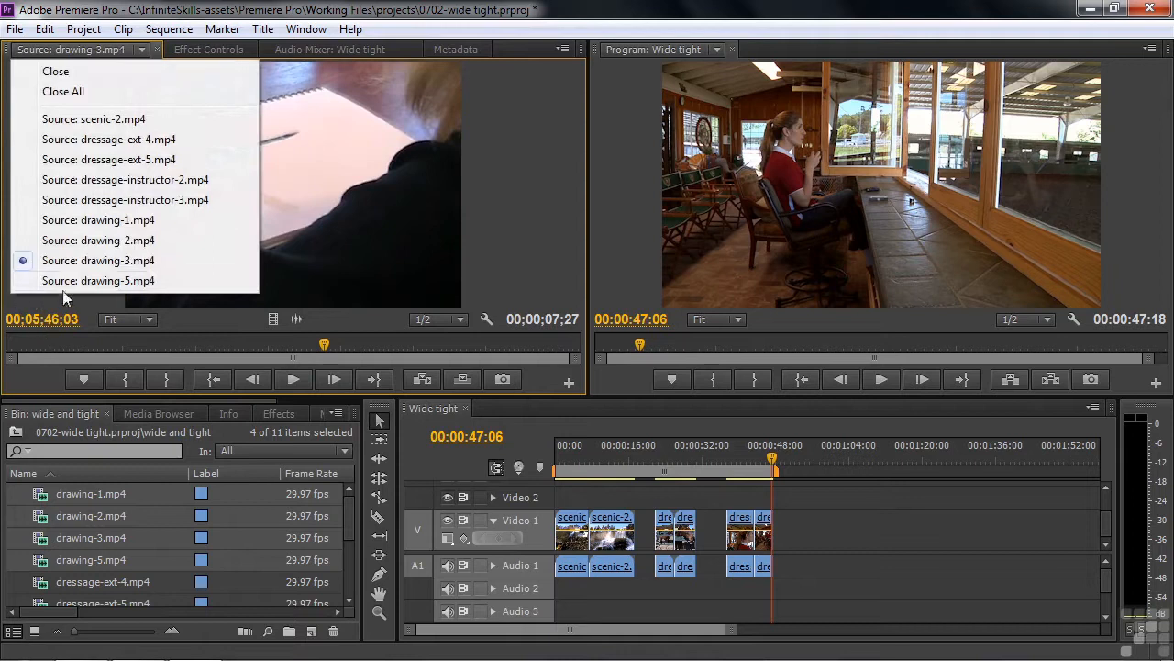
click(73, 280)
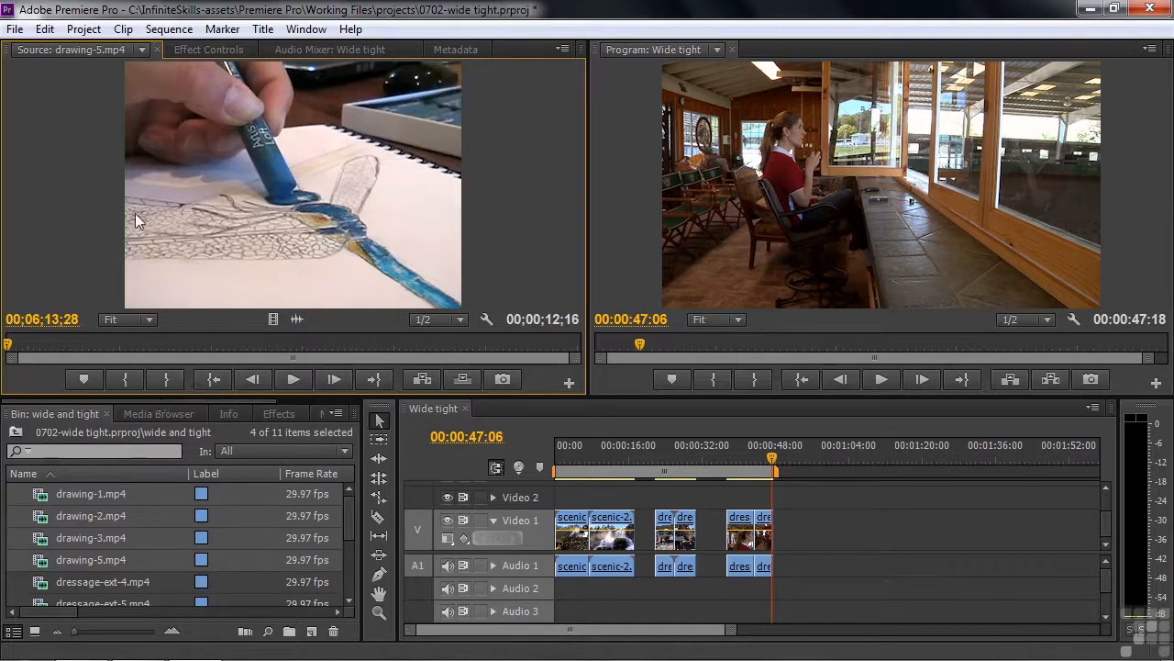
Mark In and Out on drawing-1.mp4 and place the excerpt at the end of Wide tight.
click(142, 50)
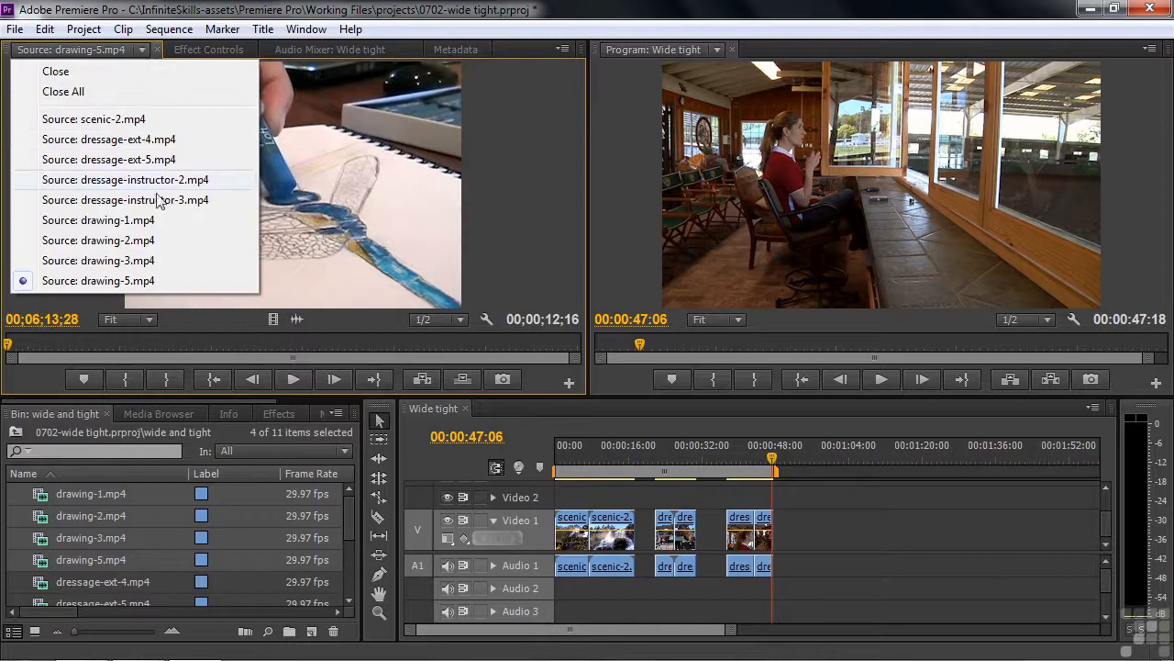
click(49, 220)
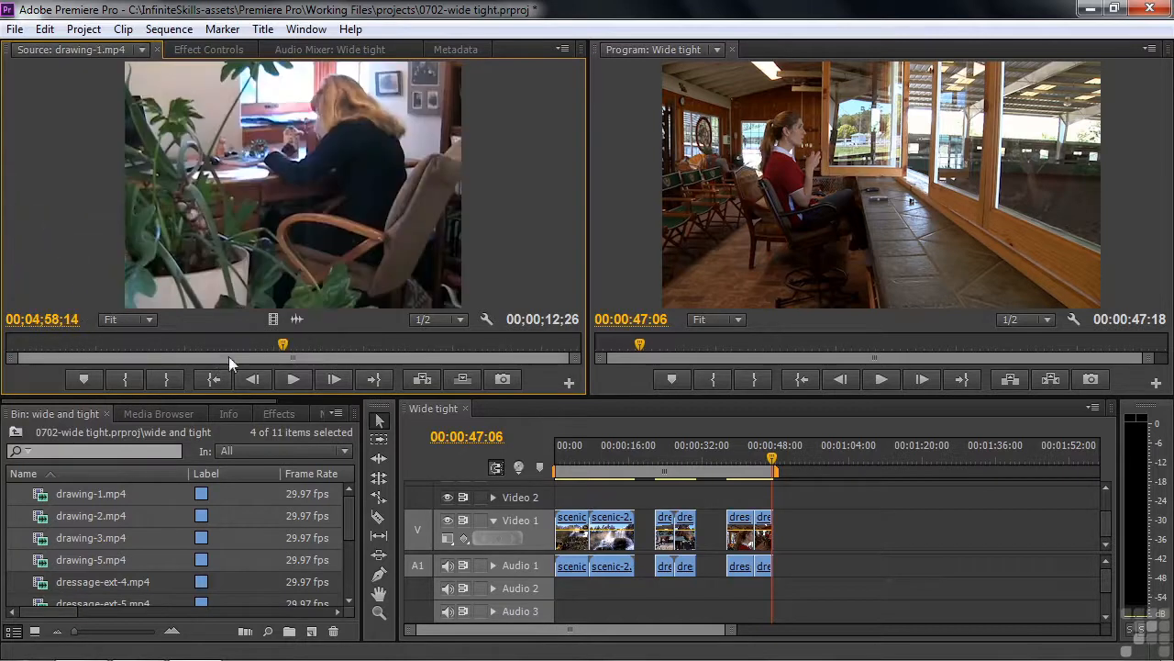
drag(282, 347, 443, 415)
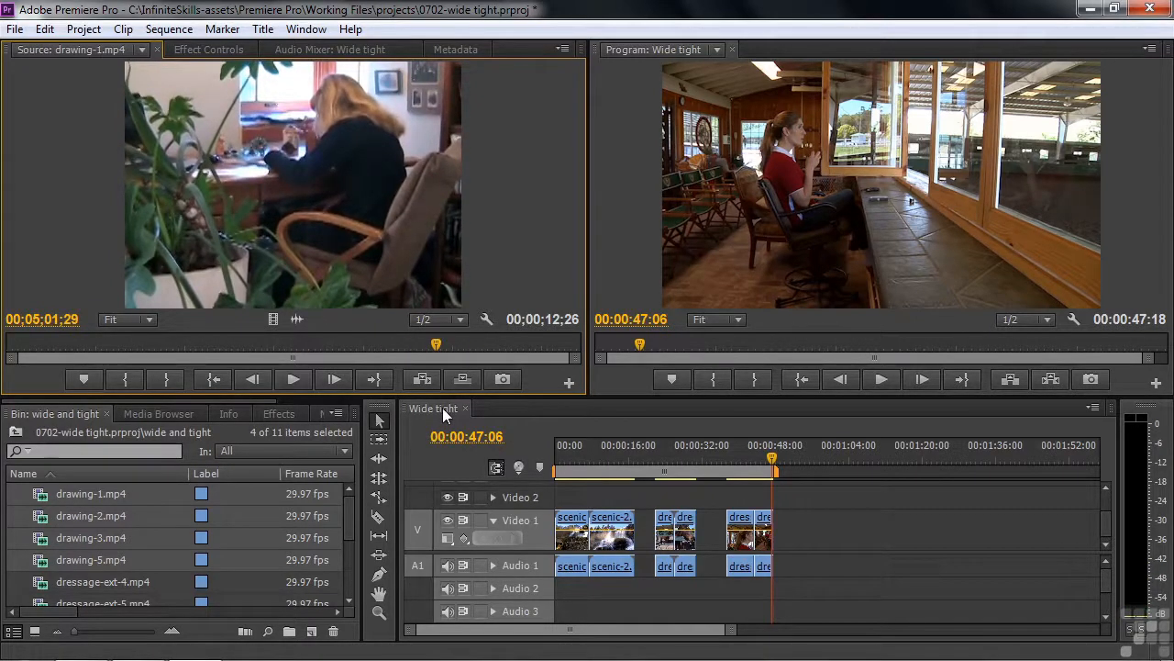
click(166, 379)
mouse_move(444, 345)
mouse_down()
mouse_move(119, 361)
mouse_move(181, 363)
mouse_move(160, 370)
mouse_up()
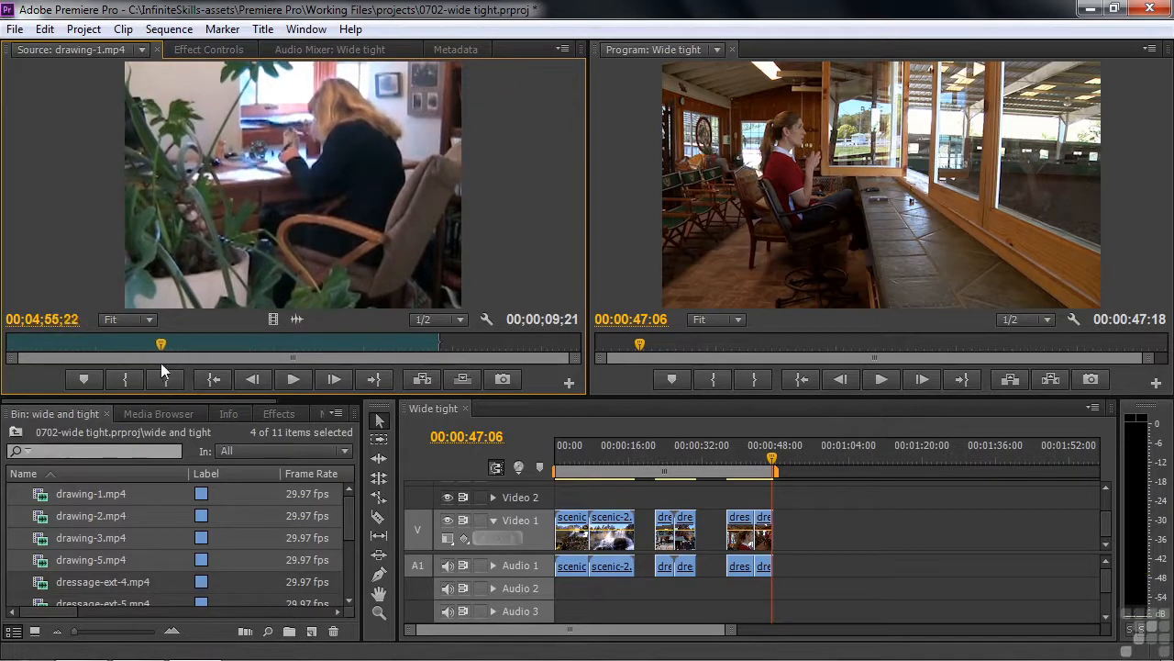
click(131, 376)
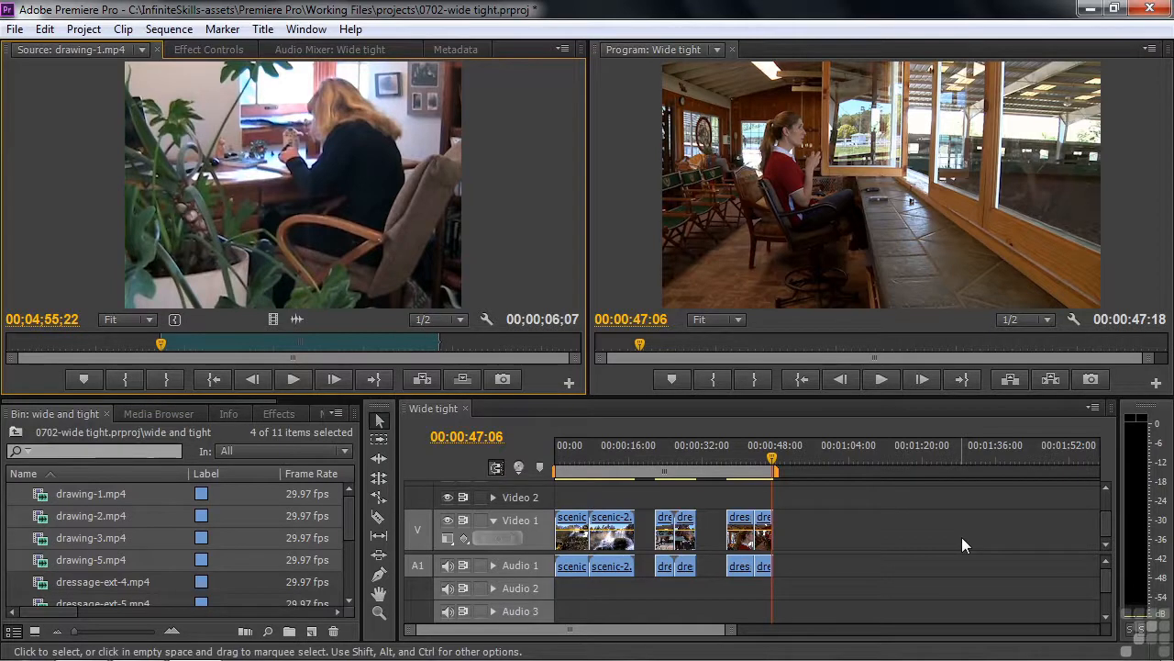
mouse_move(332, 243)
mouse_down()
mouse_move(747, 425)
mouse_move(845, 523)
mouse_move(833, 518)
mouse_up()
click(820, 459)
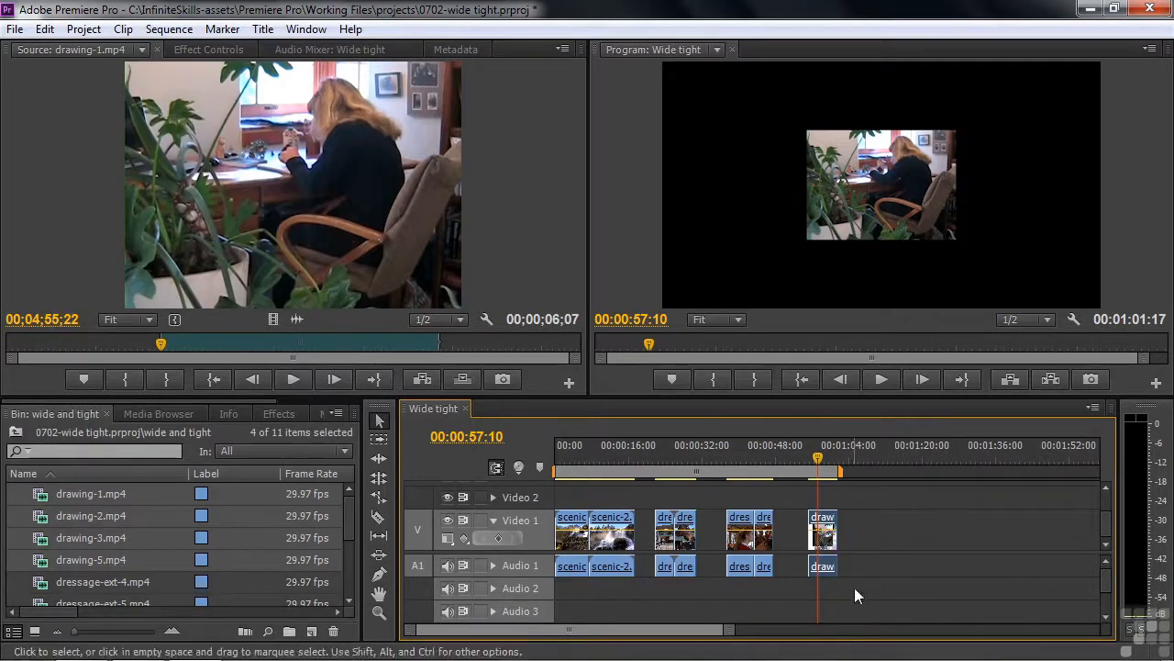
Remove the drawing clip from Wide tight and build a new drawing-1.mp4 sequence from it.
key(Delete)
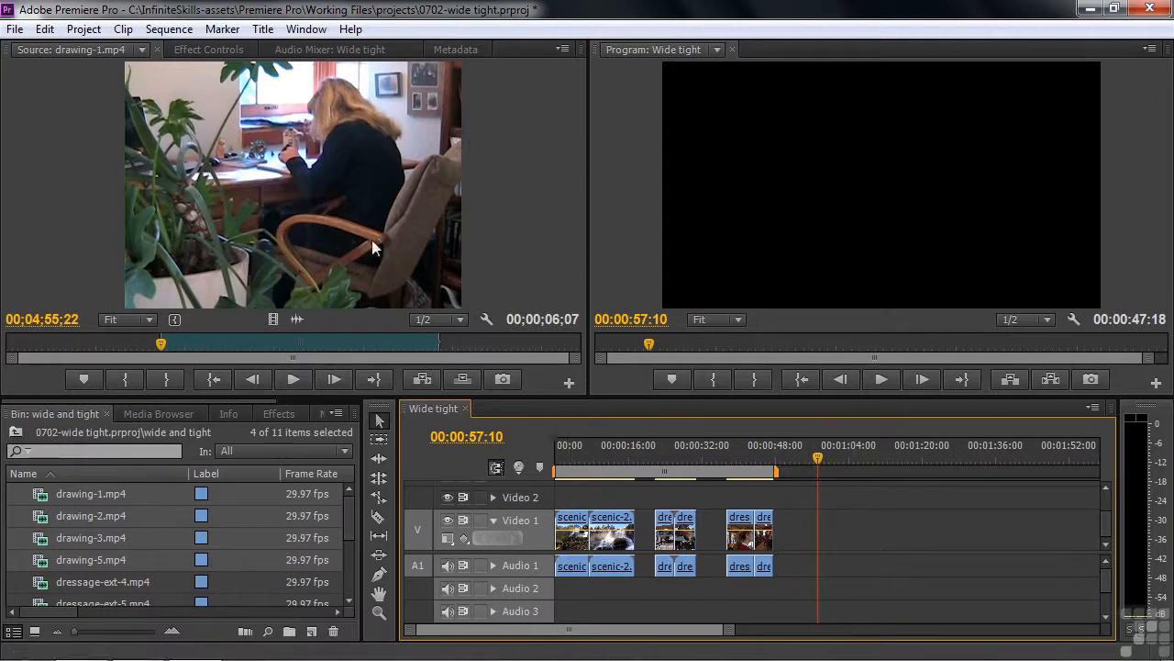
mouse_move(368, 236)
mouse_down()
mouse_move(346, 590)
mouse_move(313, 634)
mouse_up()
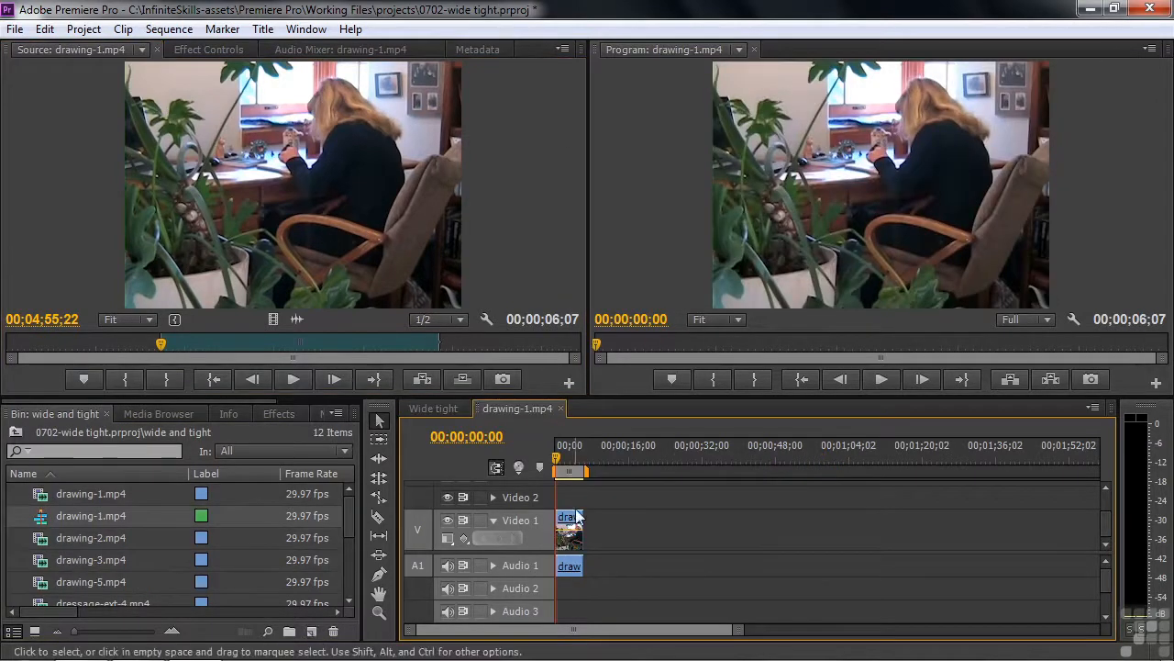
drag(559, 460, 513, 532)
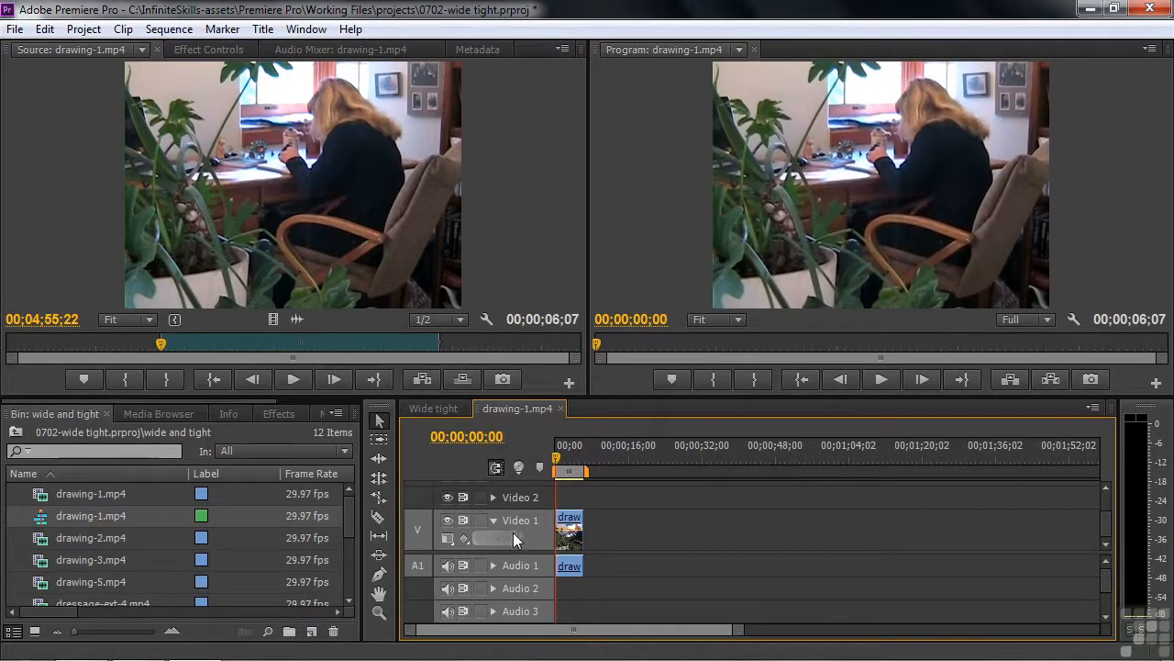
Check the drawing-1.mp4 sequence settings and close them without changes.
right_click(46, 517)
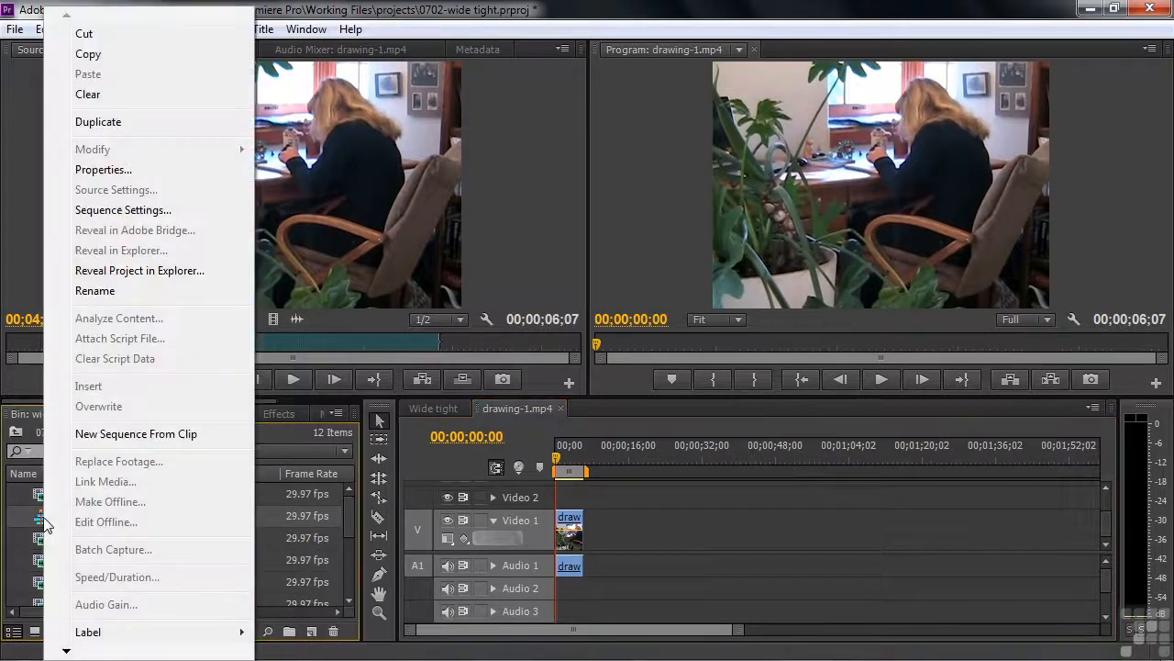
click(119, 214)
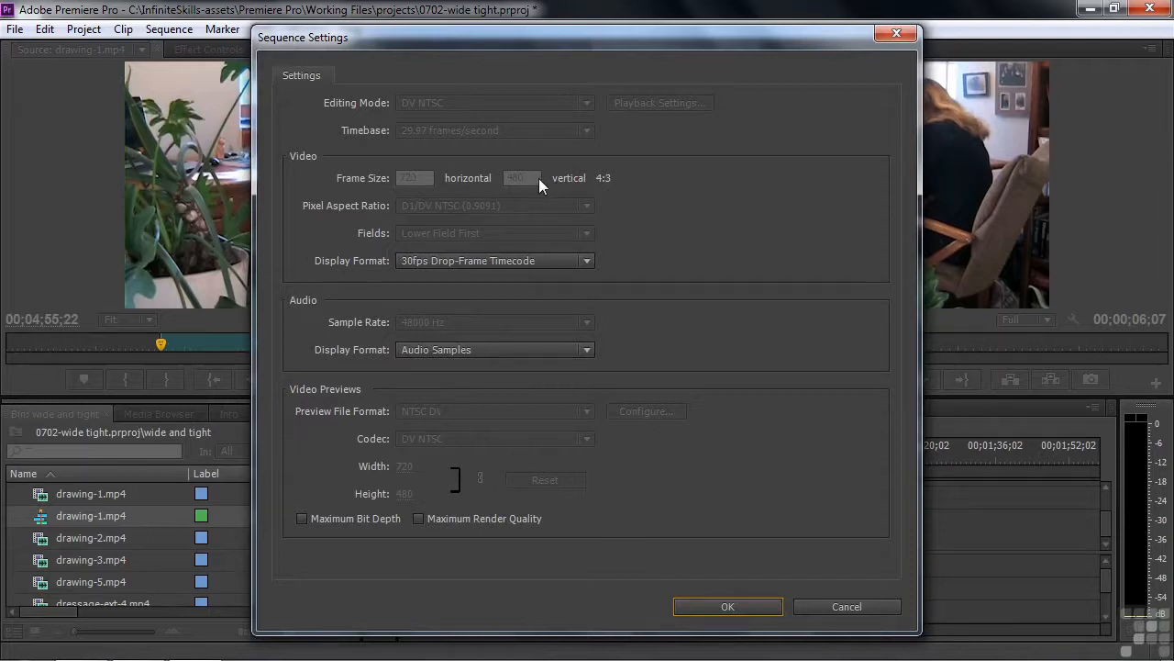
click(846, 606)
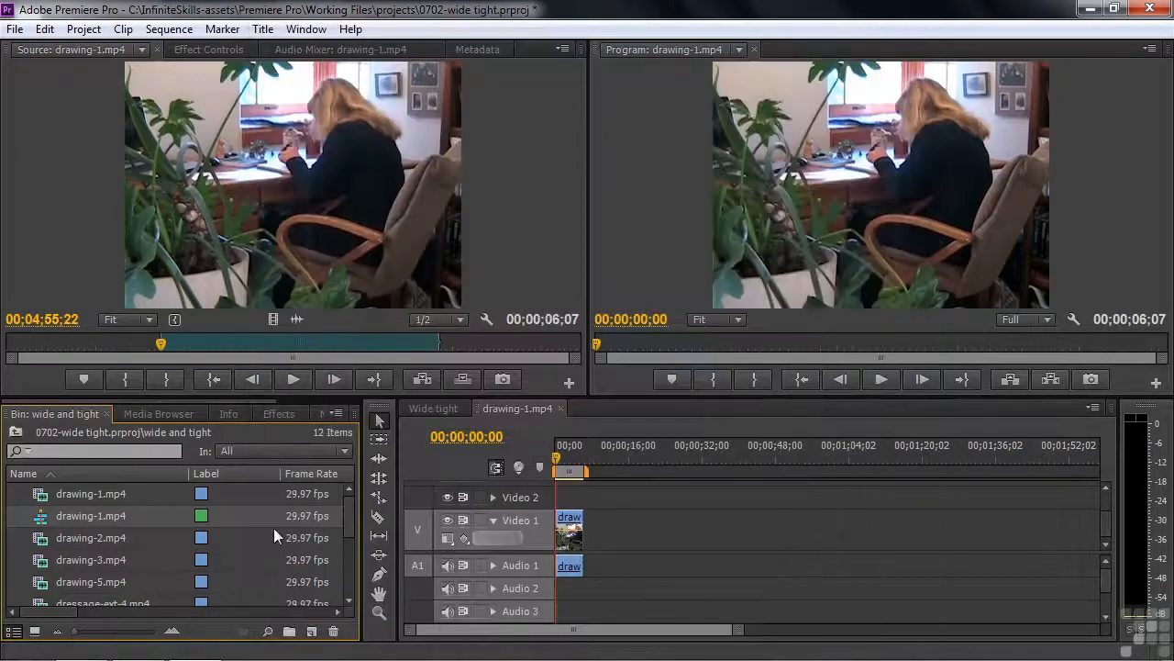
click(142, 49)
Mark In and Out on drawing-3.mp4 and place the close-up after the first clip.
click(96, 261)
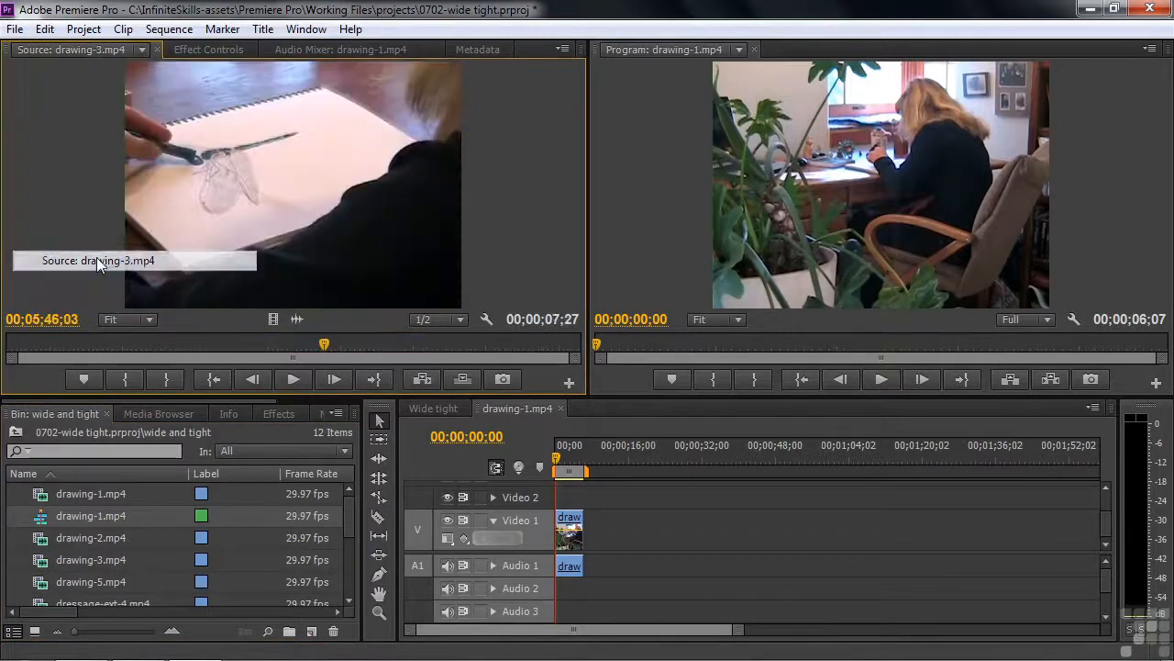
drag(324, 346, 222, 346)
drag(557, 466, 582, 470)
mouse_move(220, 346)
mouse_down()
mouse_move(46, 342)
mouse_move(549, 363)
mouse_move(414, 354)
mouse_move(481, 363)
mouse_up()
click(125, 370)
click(167, 379)
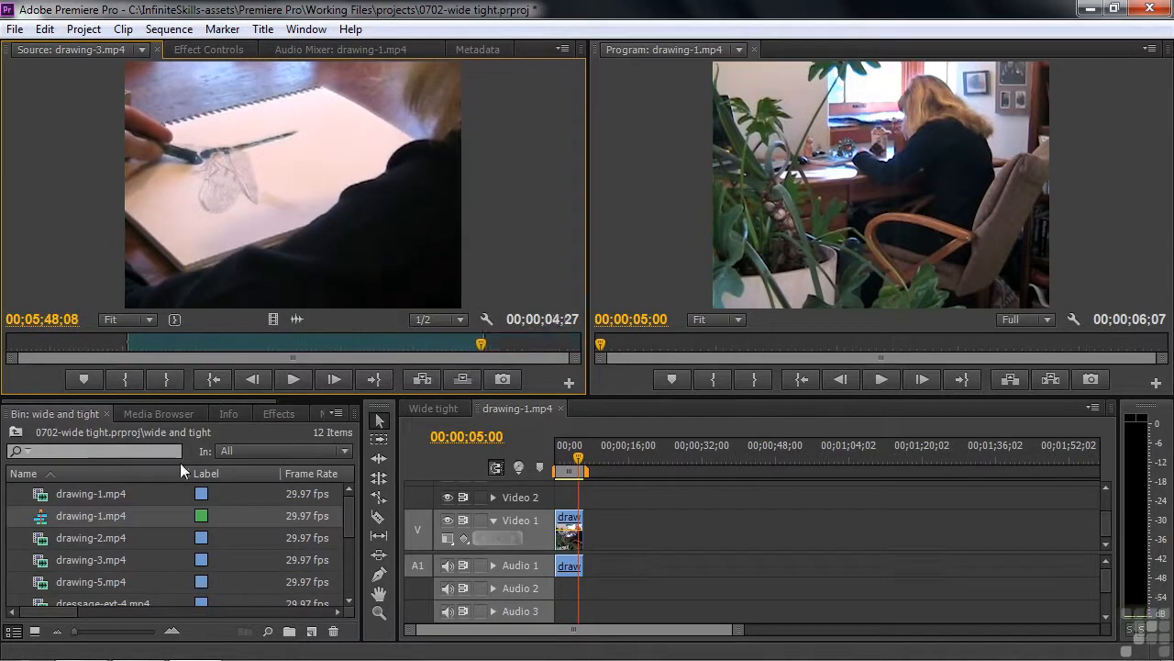
drag(380, 256, 593, 530)
Play the sequence through the wide-to-tight cut to check it.
click(569, 468)
mouse_move(568, 468)
mouse_down()
mouse_move(594, 468)
mouse_move(561, 471)
mouse_up()
key(space)
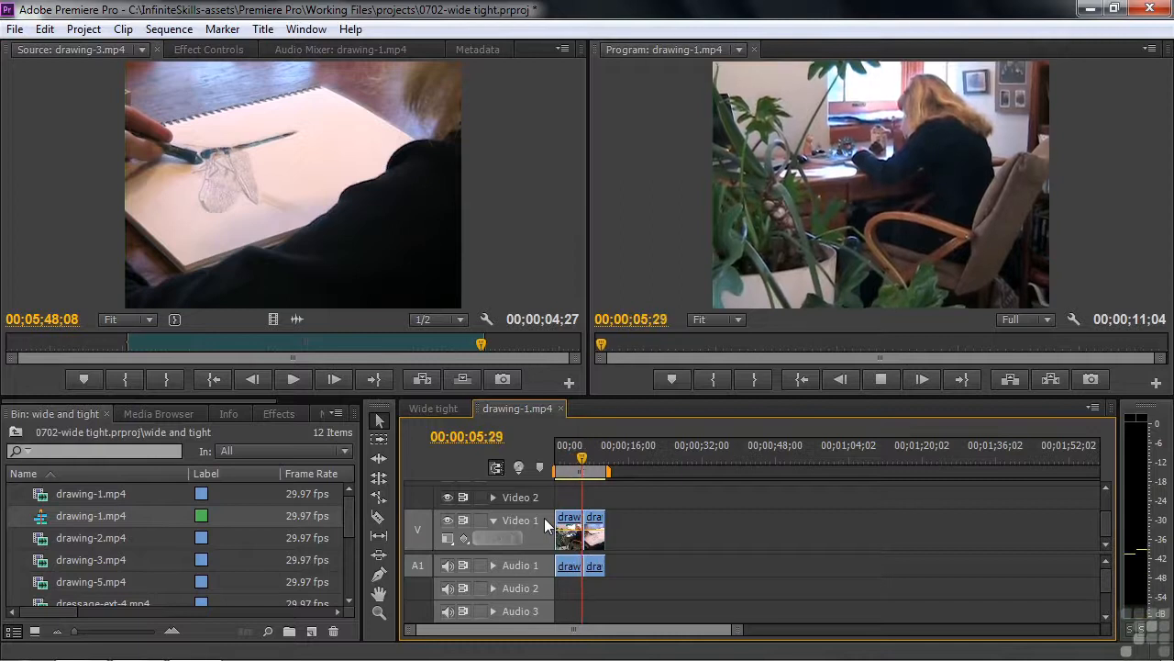
key(space)
drag(574, 468, 573, 467)
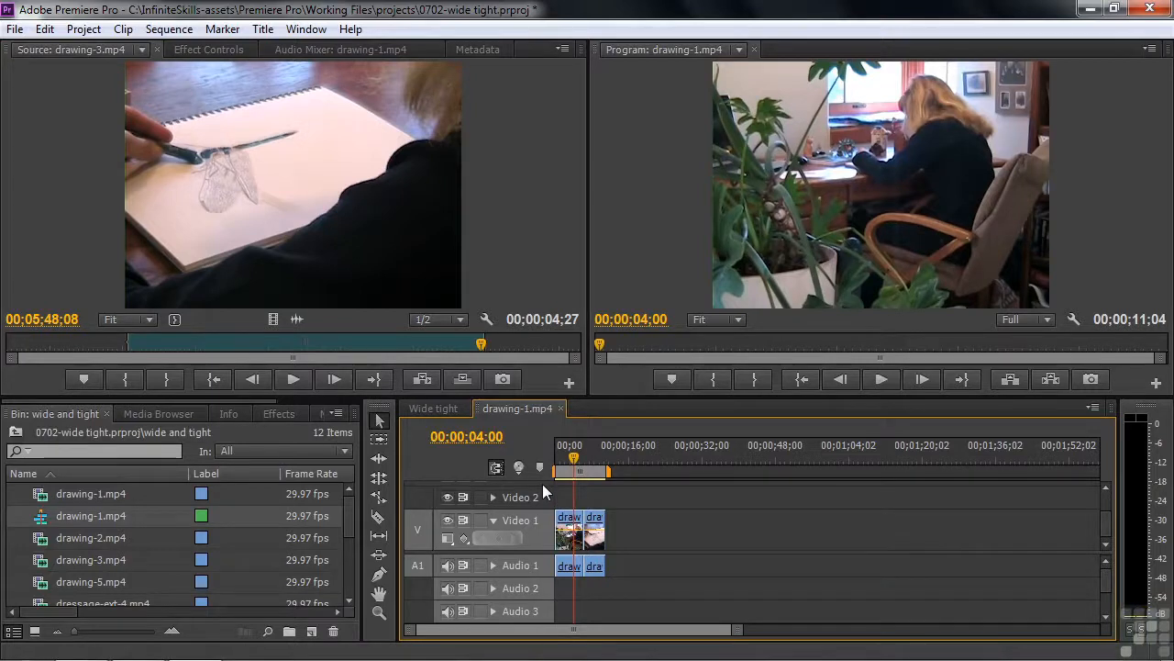
key(space)
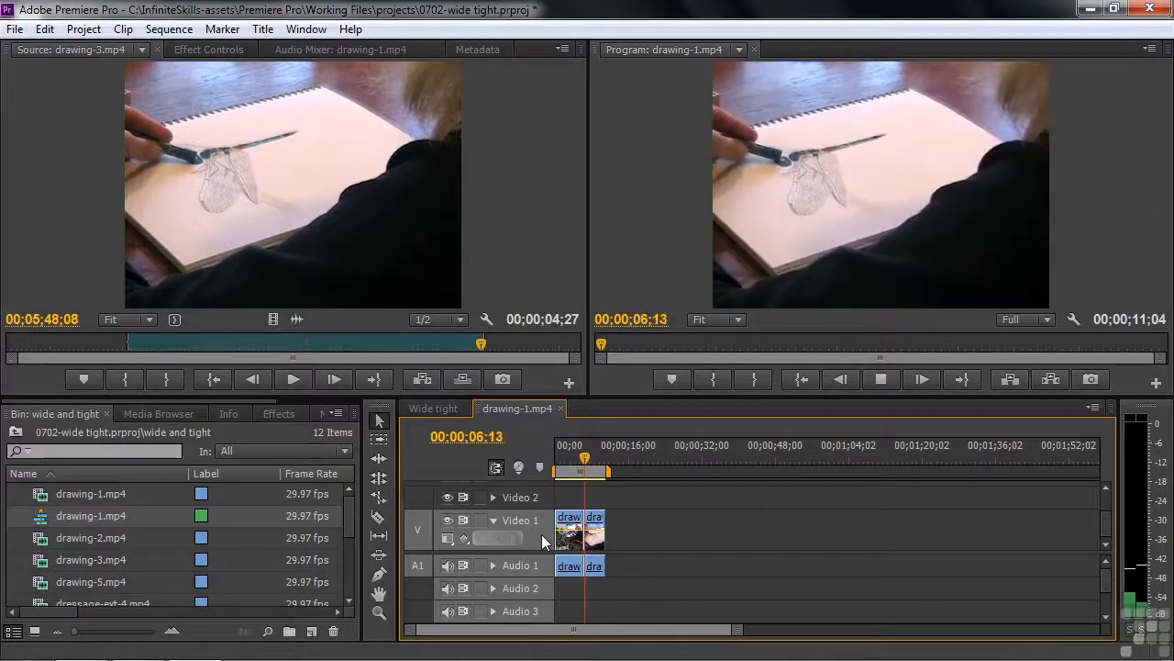
key(space)
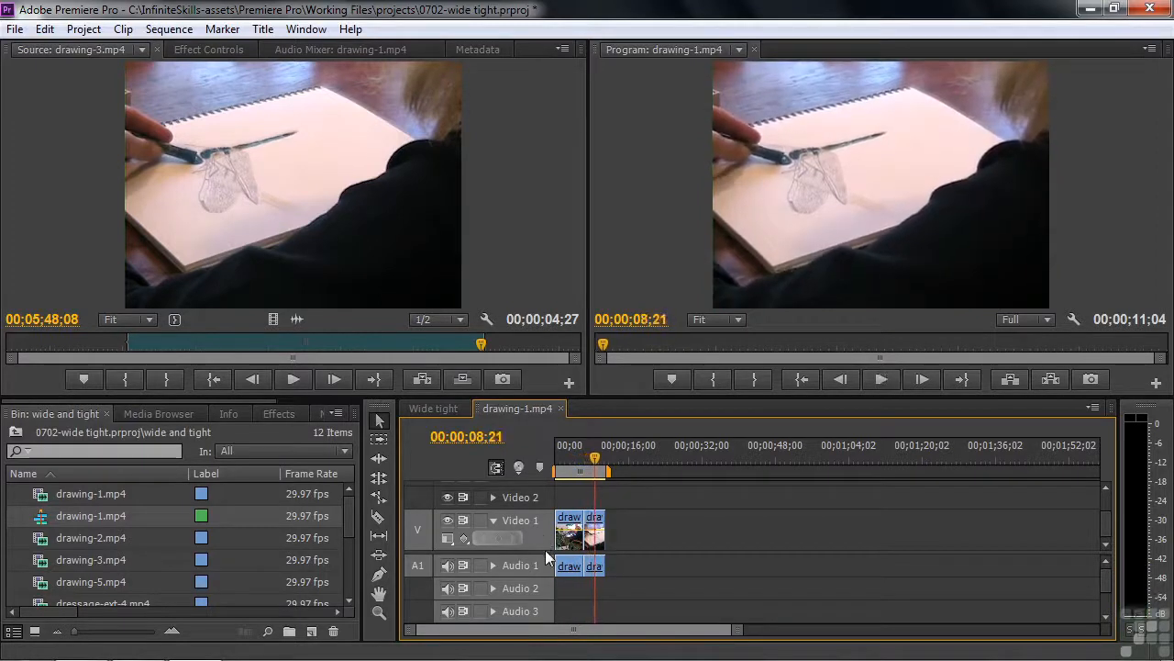
Mark a 00:00:05:00 shot in drawing-2.mp4 and place it after the clips, extending to 00:00:19:18.
click(138, 50)
click(116, 238)
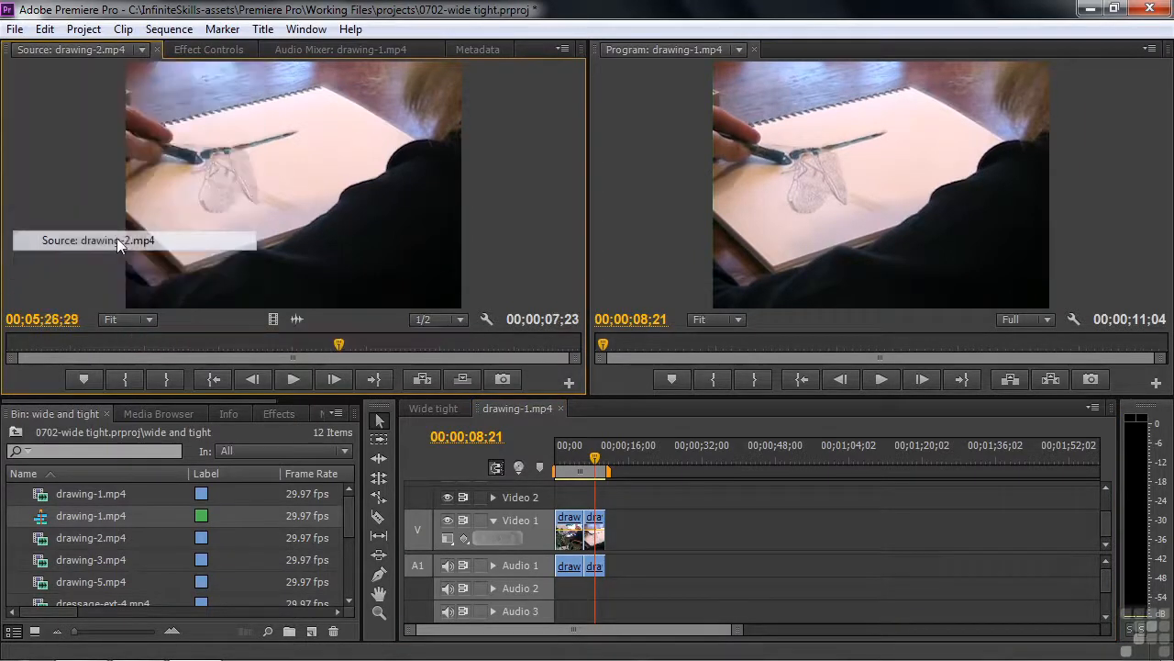
drag(338, 347, 111, 350)
click(125, 378)
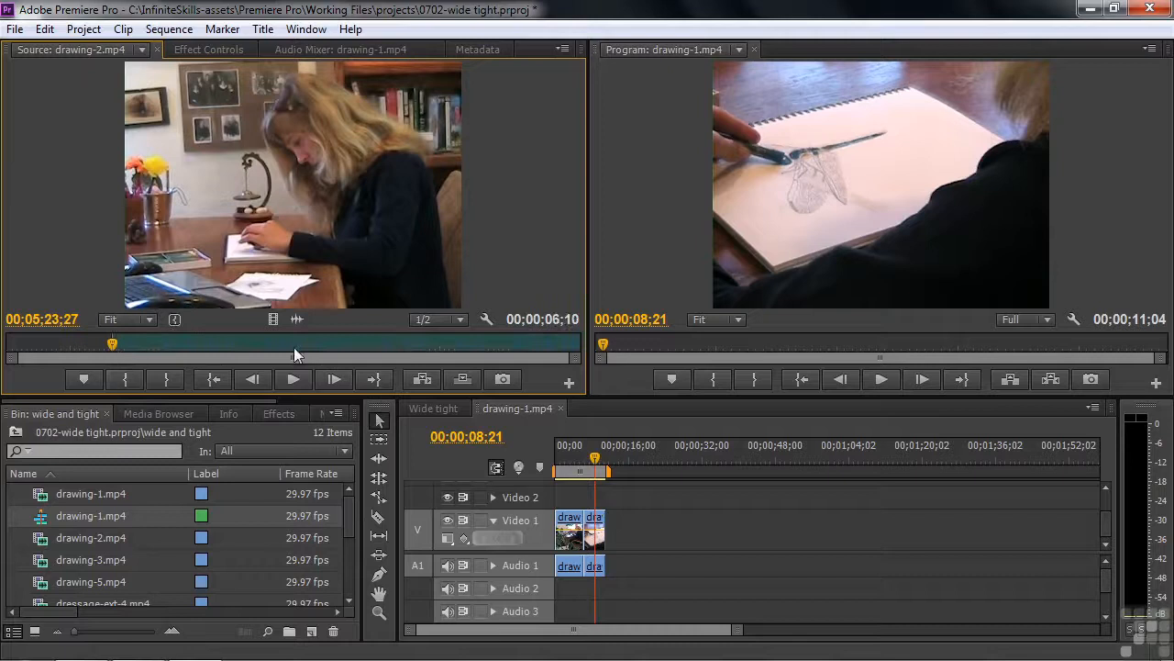
drag(111, 351, 478, 358)
click(162, 377)
drag(275, 308, 633, 525)
drag(629, 457, 631, 464)
click(142, 50)
Mark a 00:00:05:07 blue-crayon close-up in drawing-5.mp4 and append it to the sequence.
click(127, 279)
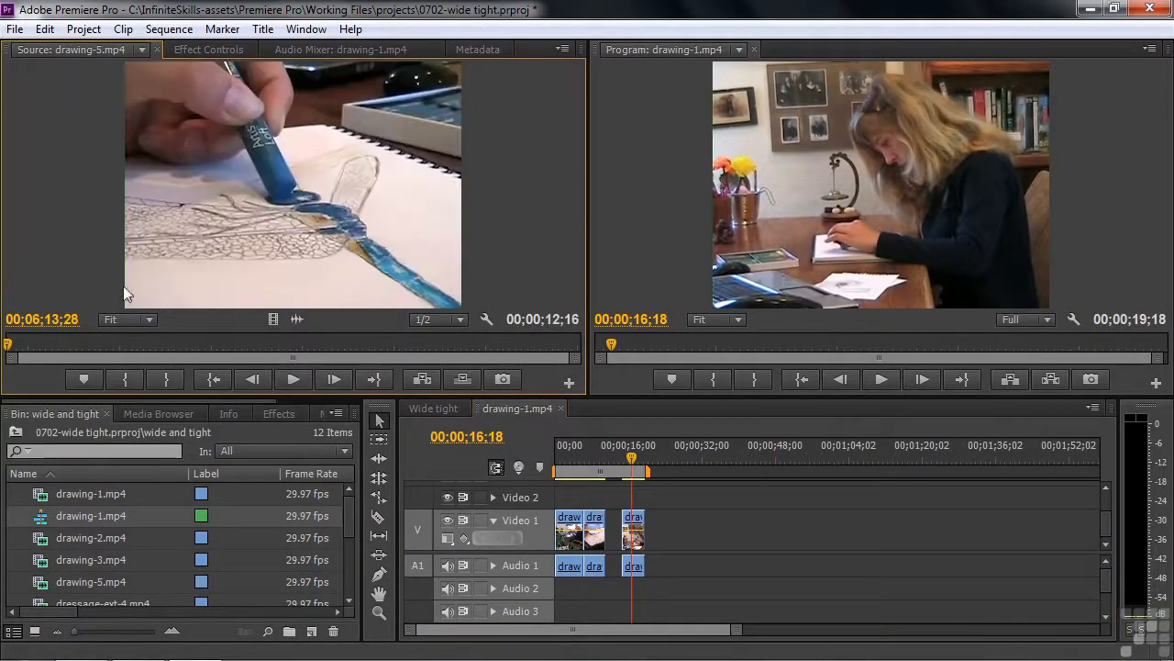
drag(13, 355, 414, 356)
click(128, 376)
click(167, 378)
drag(550, 432, 656, 533)
Play the sequence across the cut into the drawing-5 close-up.
drag(633, 460, 636, 467)
key(space)
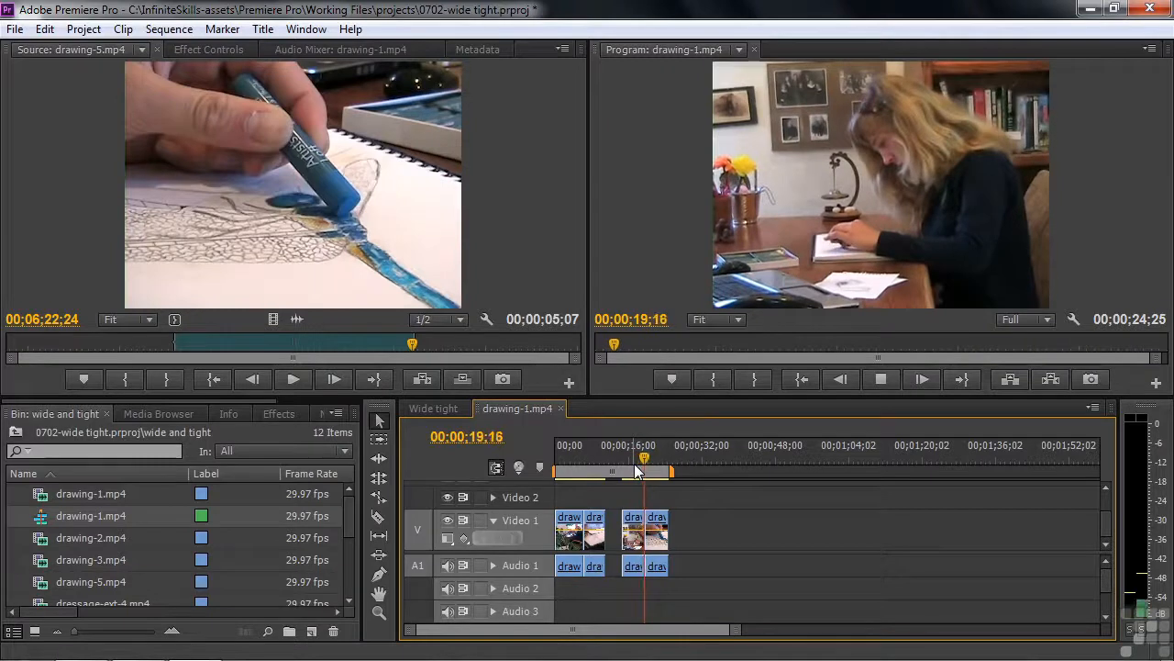
key(space)
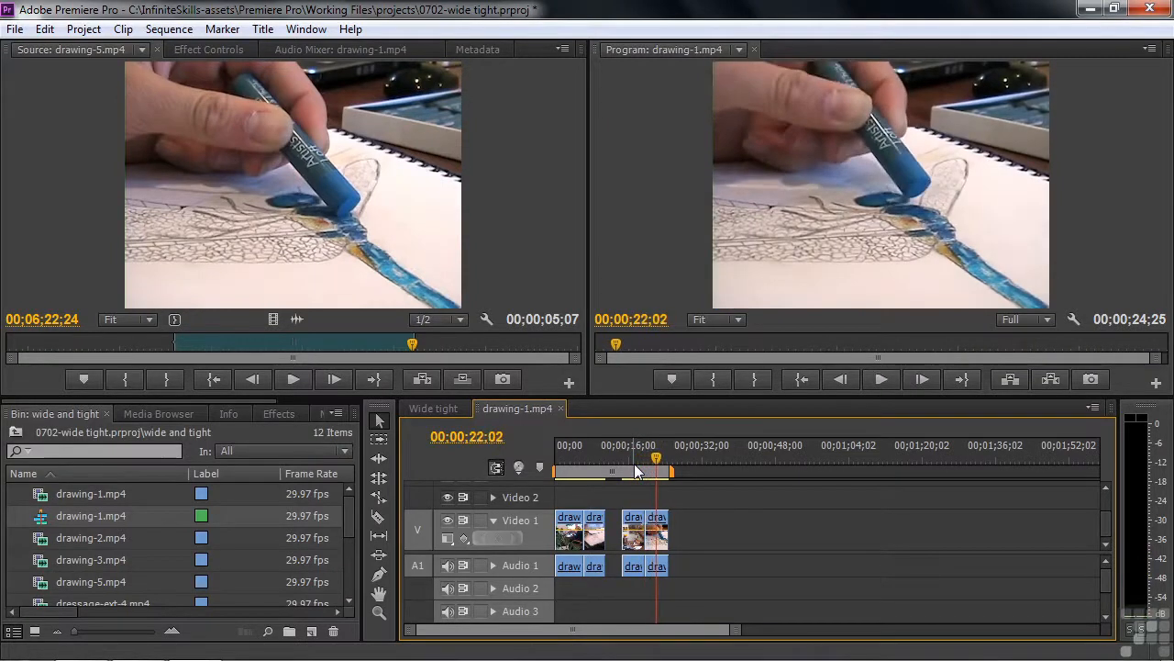